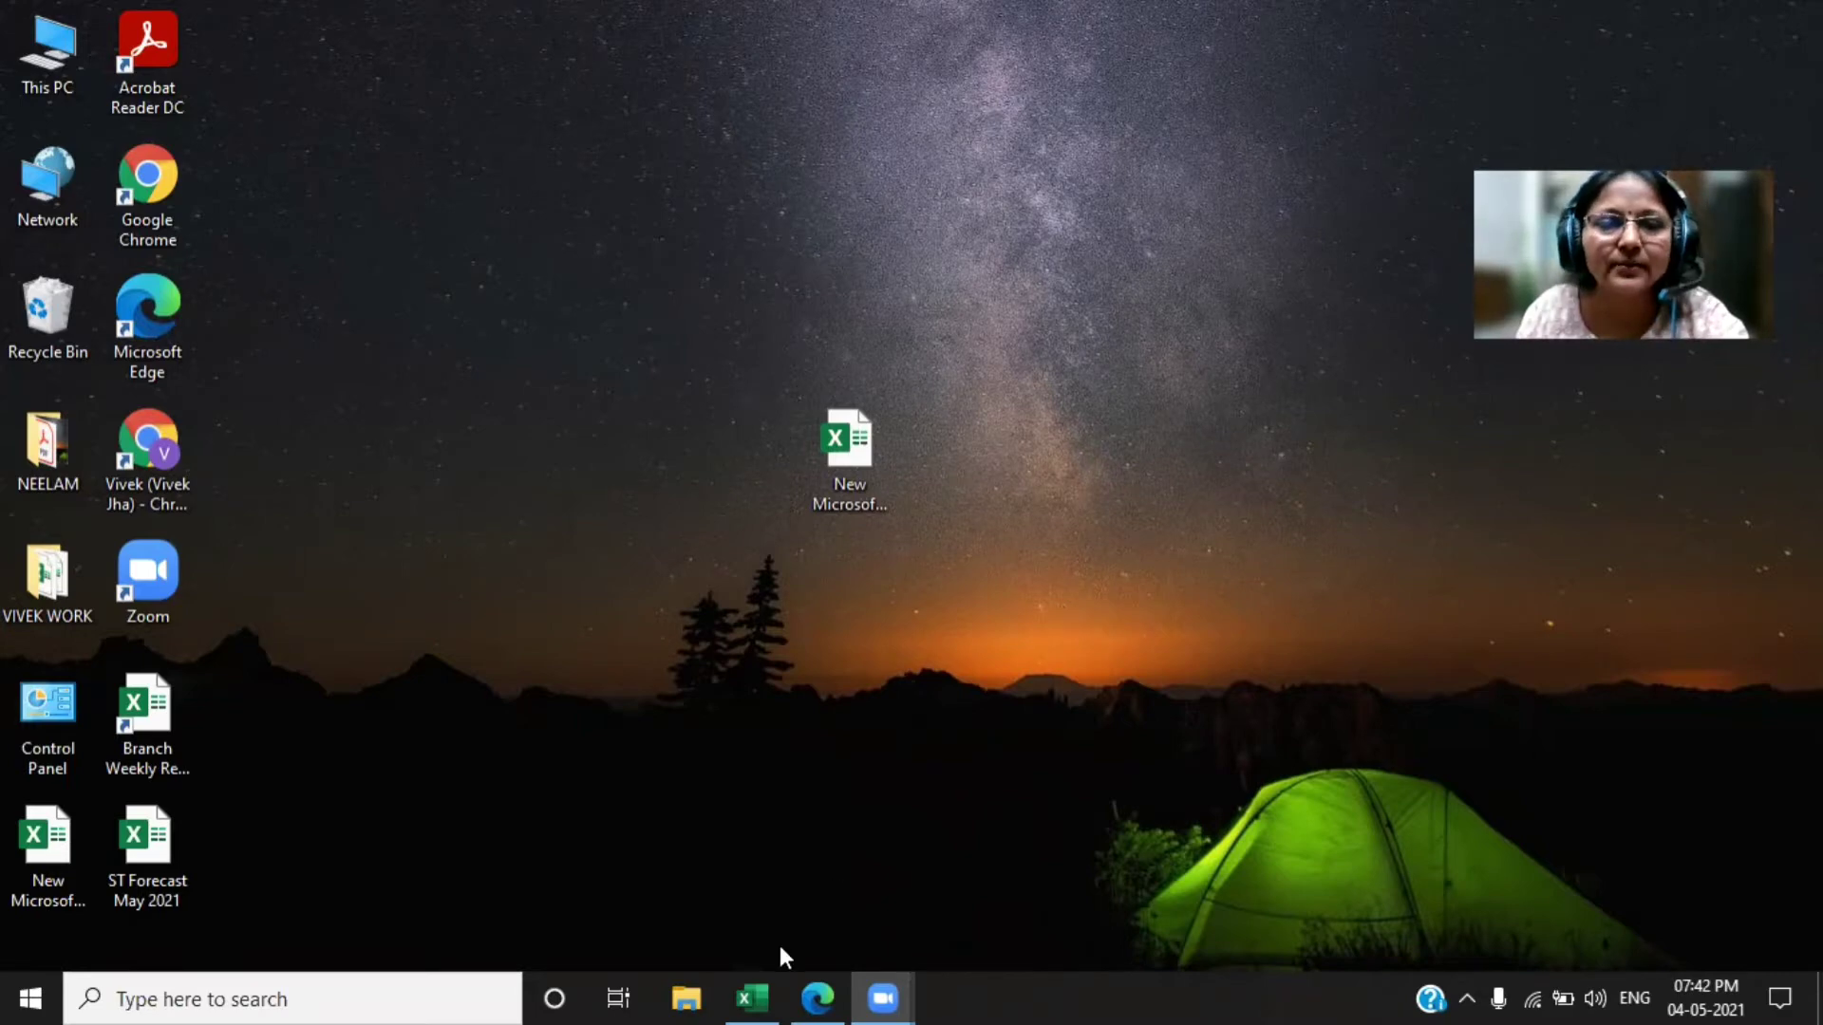
- Color the 'ADDING SUBTOTALS IN DATABASE' title in D2:G2 red
left_click(749, 996)
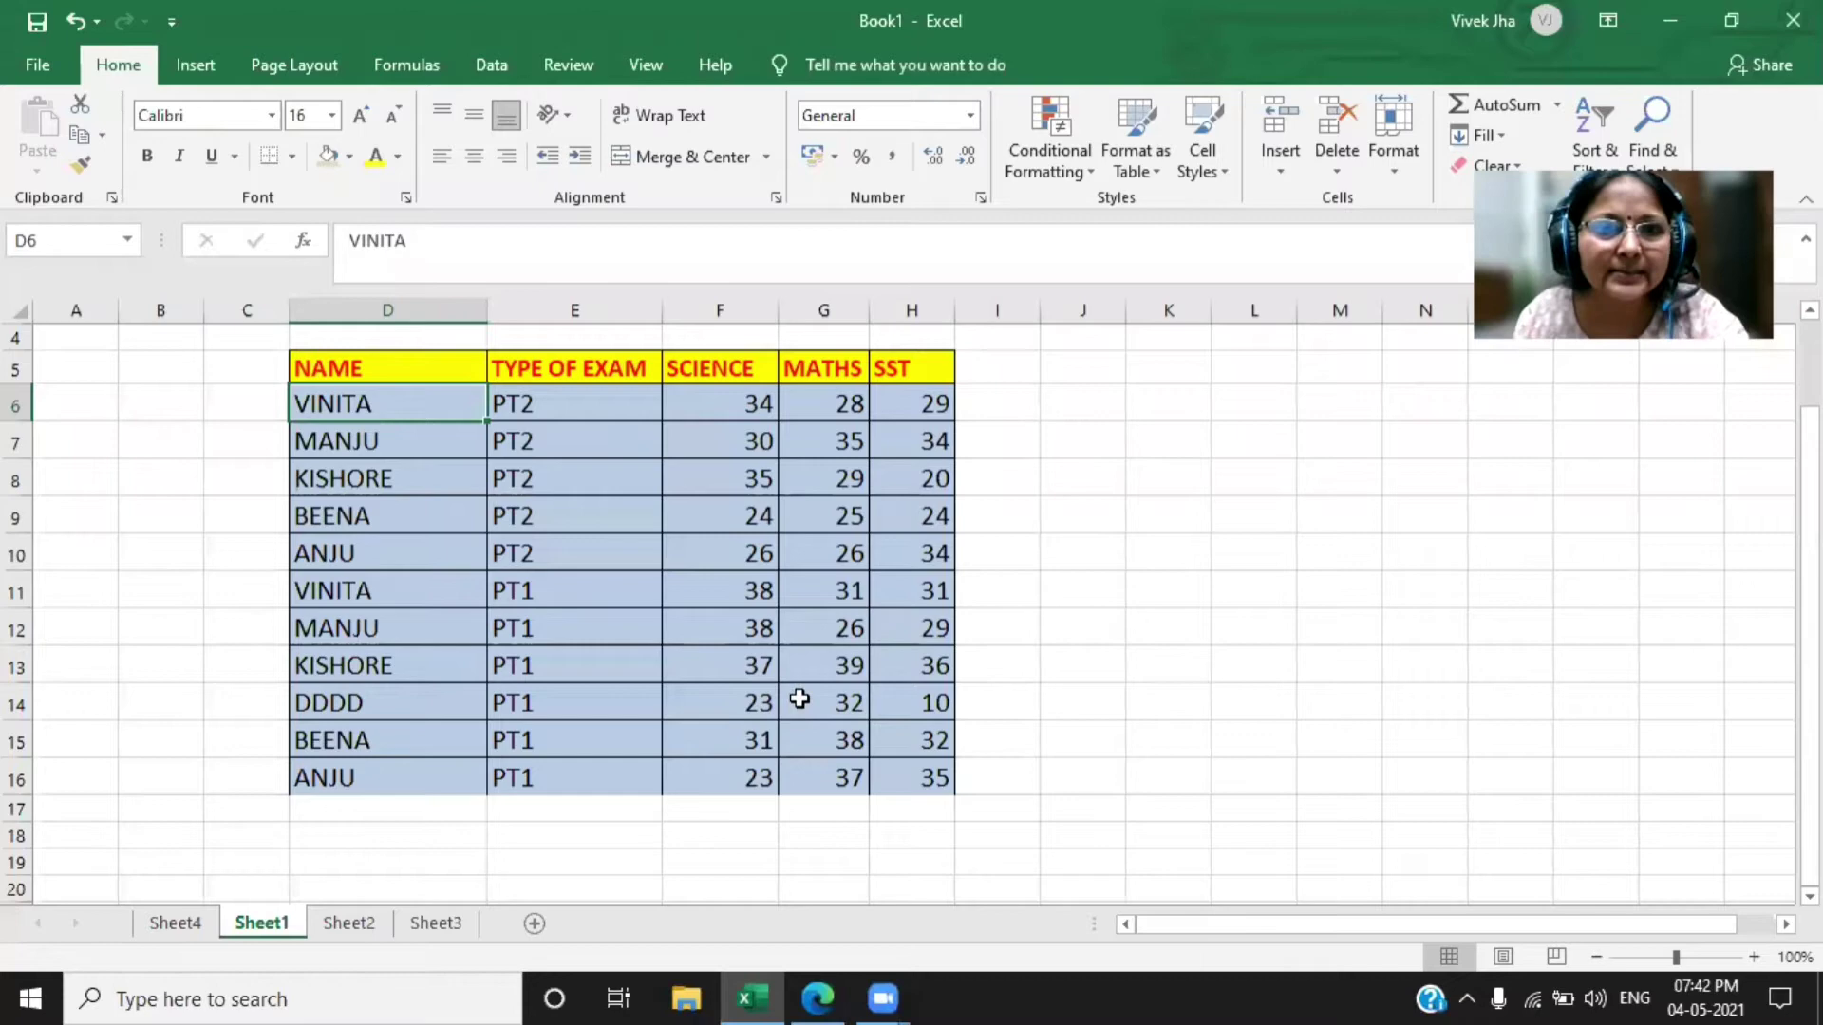
scroll(387, 509, "up", 1)
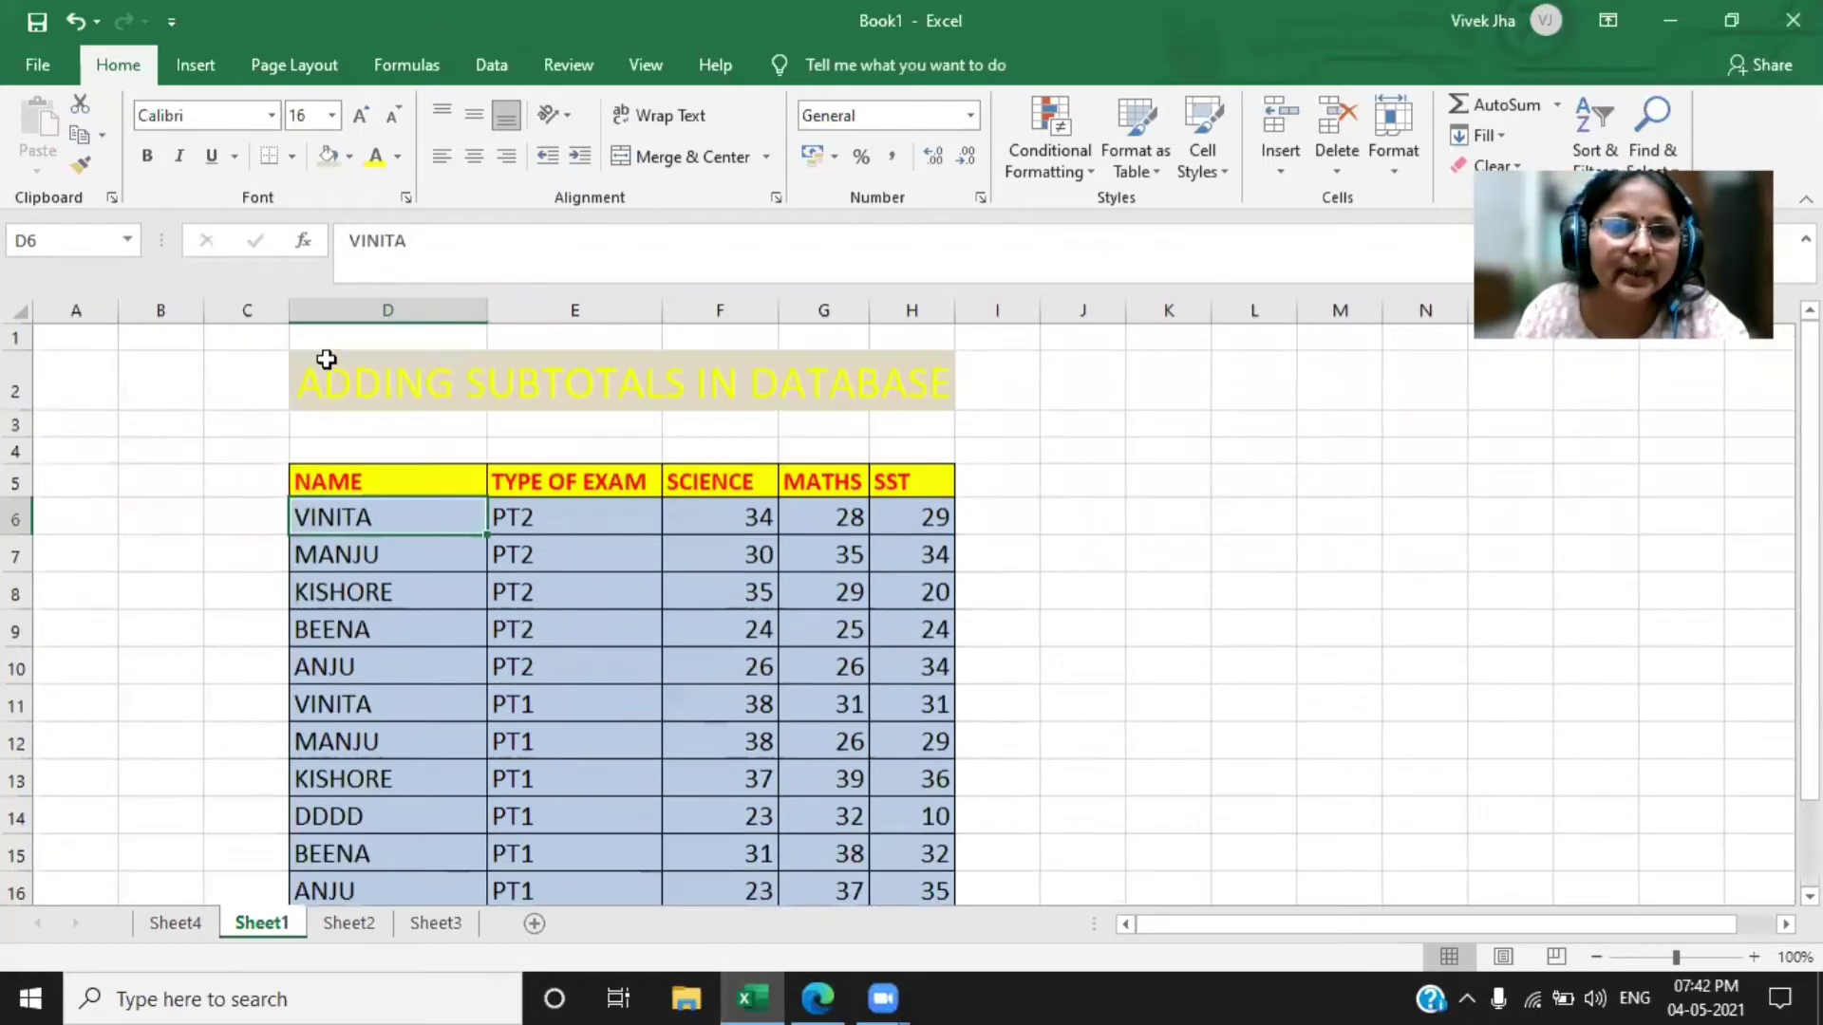
left_click_drag(305, 374, 942, 381)
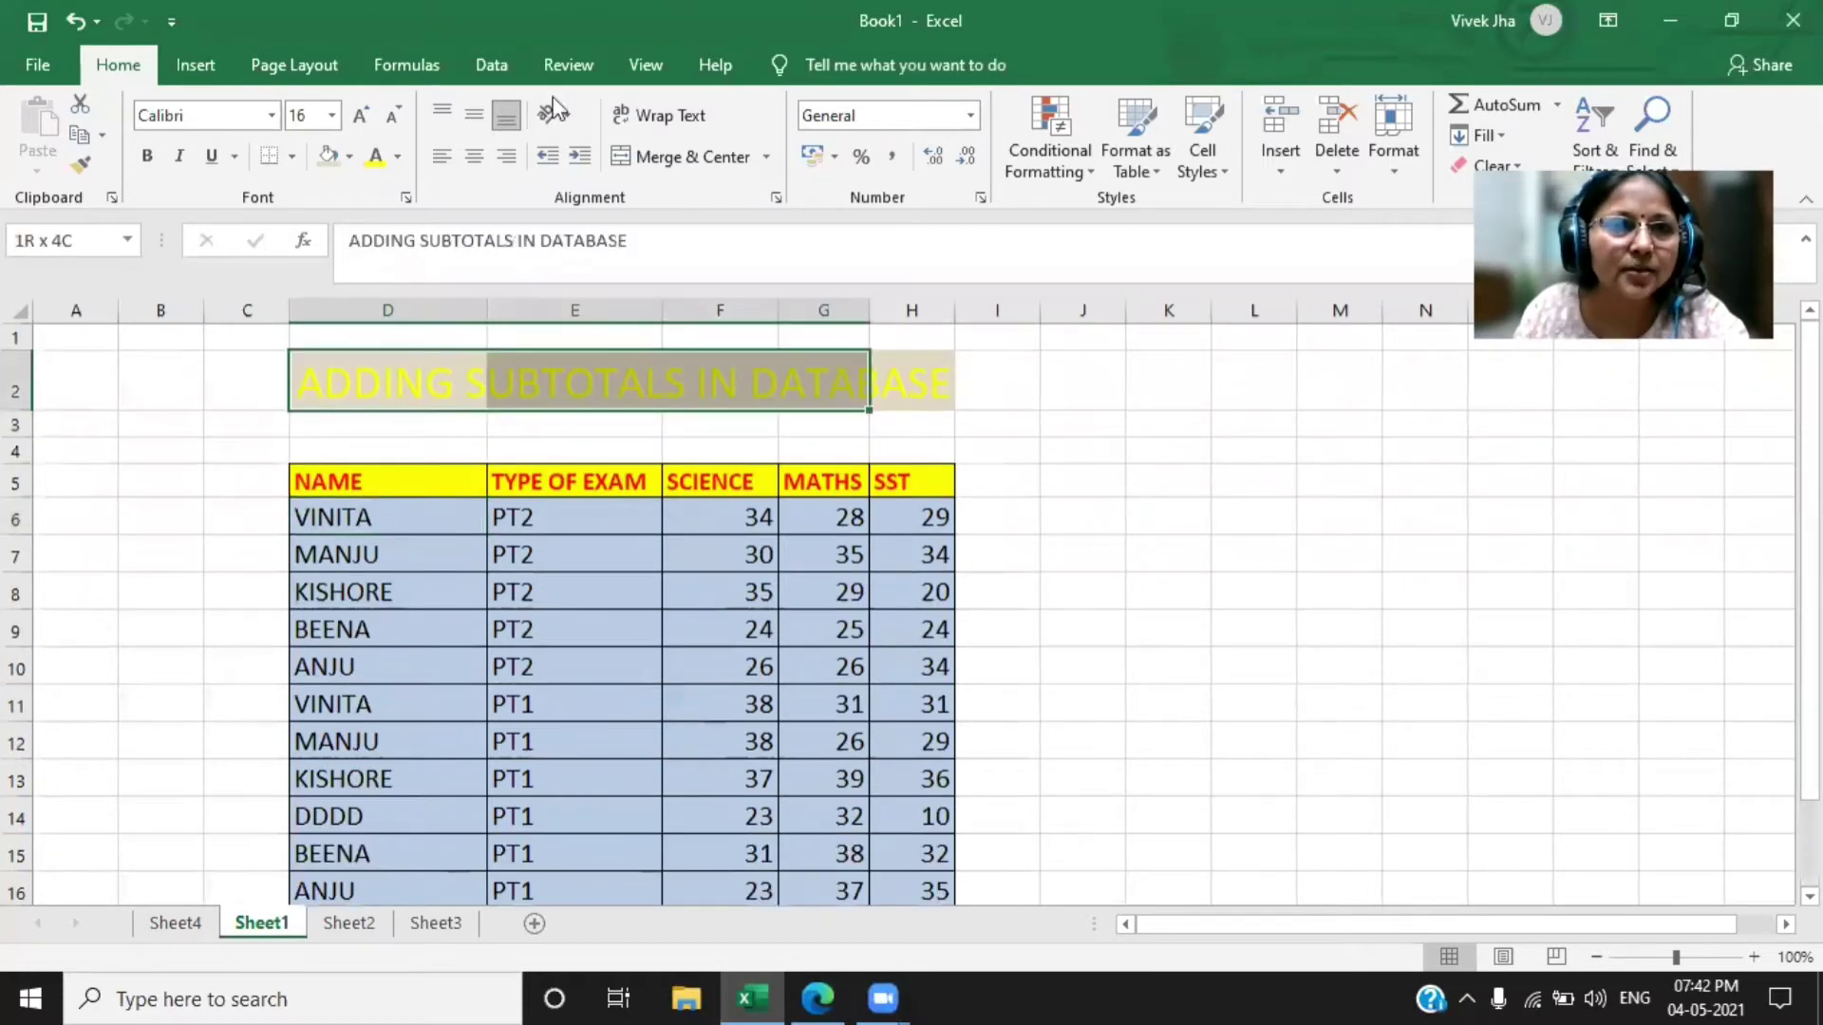
left_click(401, 157)
left_click(398, 399)
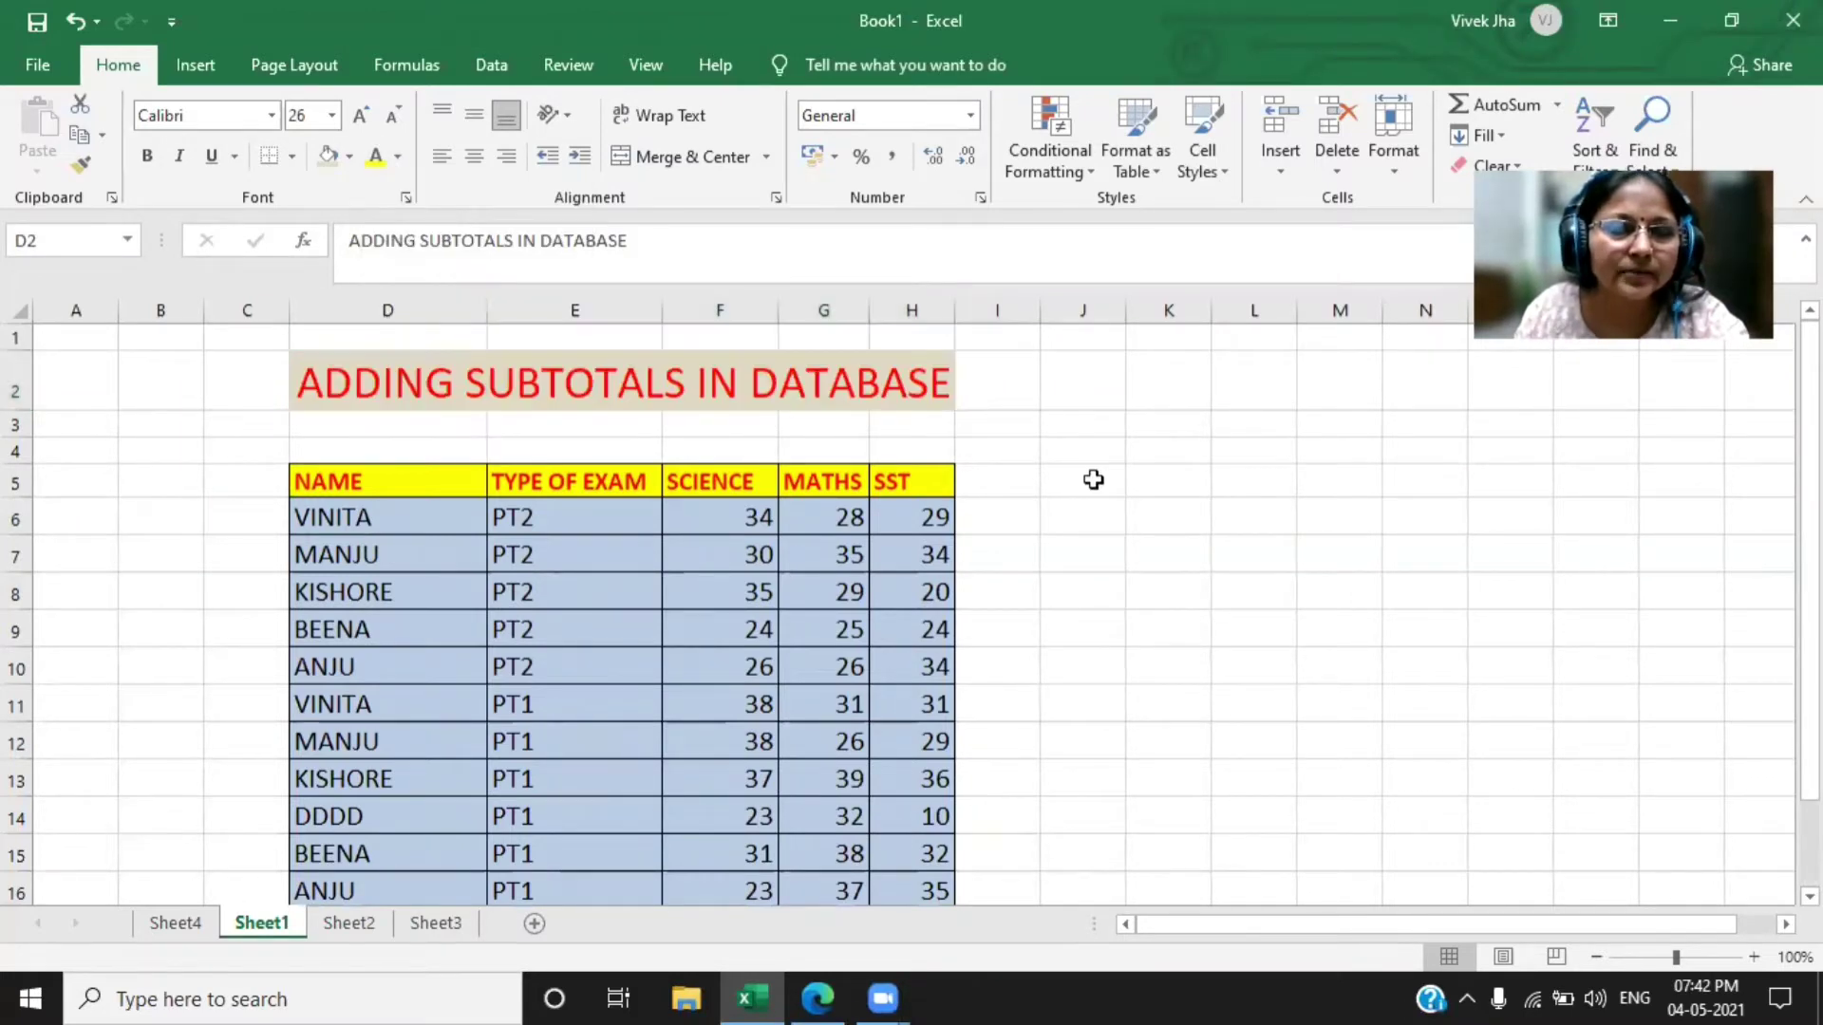
left_click(1111, 479)
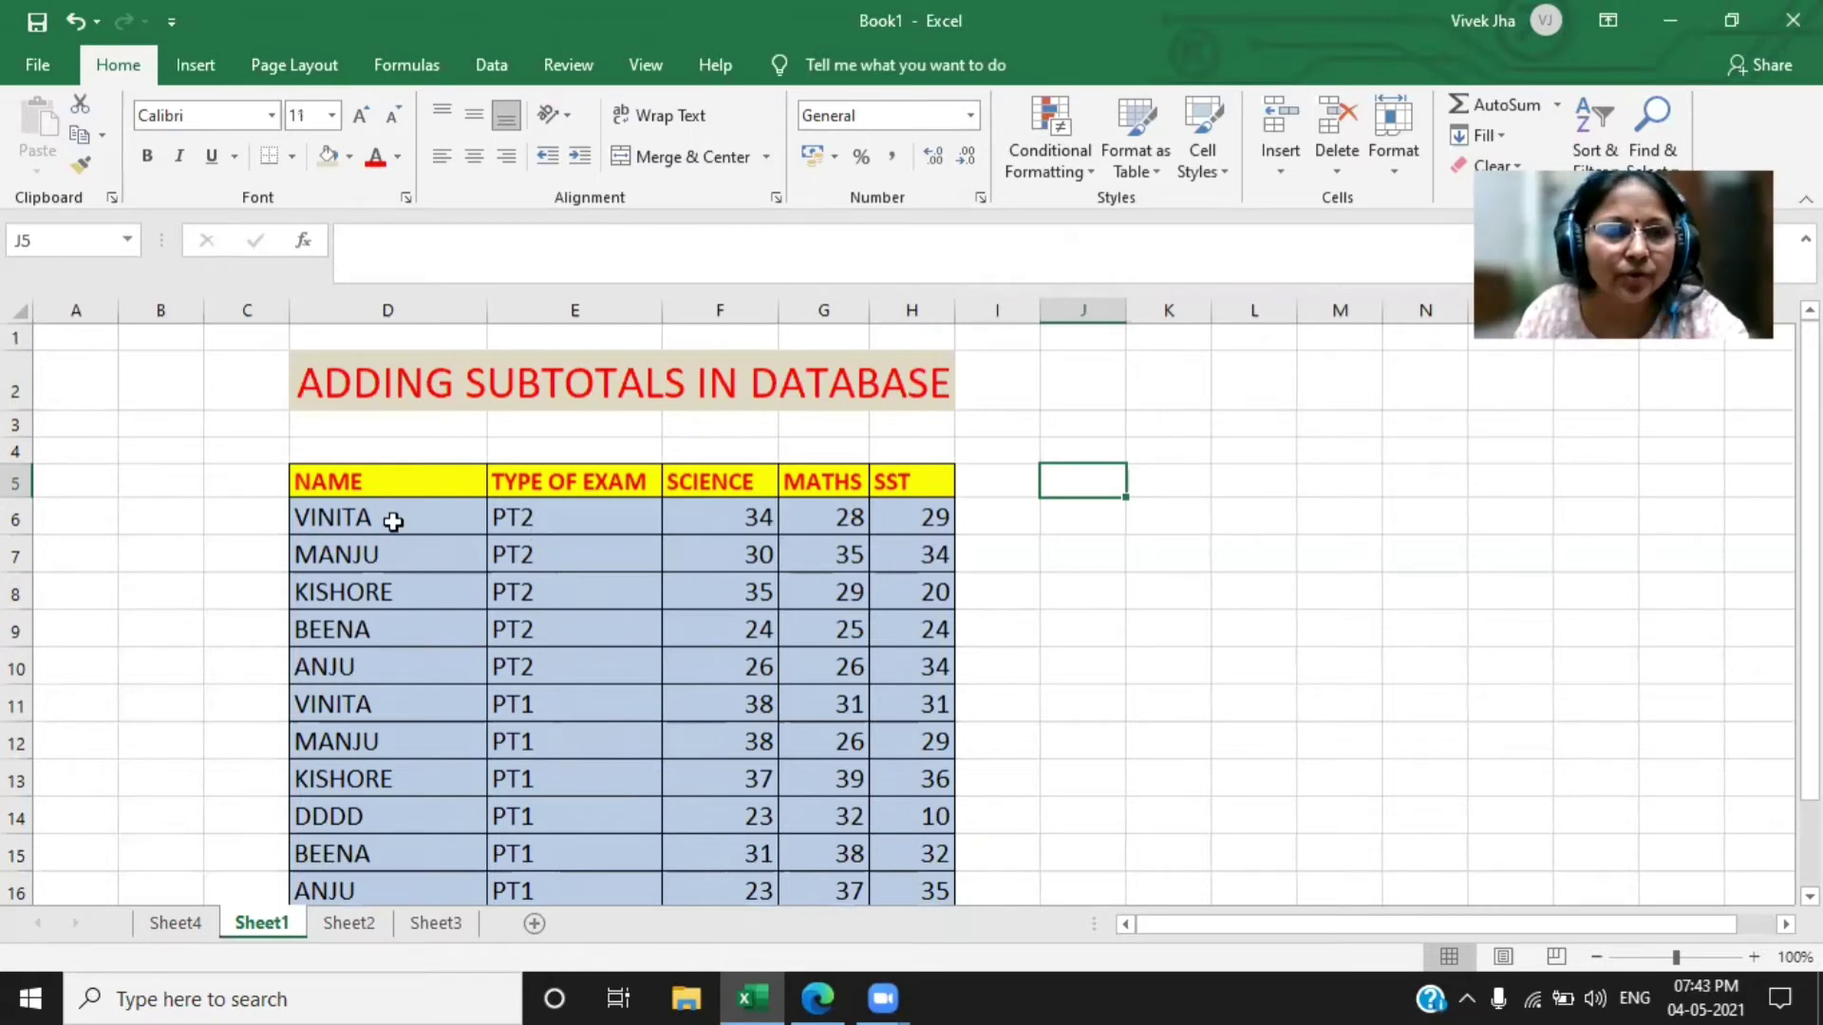
- Sort the marks table A to Z by the NAME column, expanding to whole rows
left_click_drag(389, 517, 387, 890)
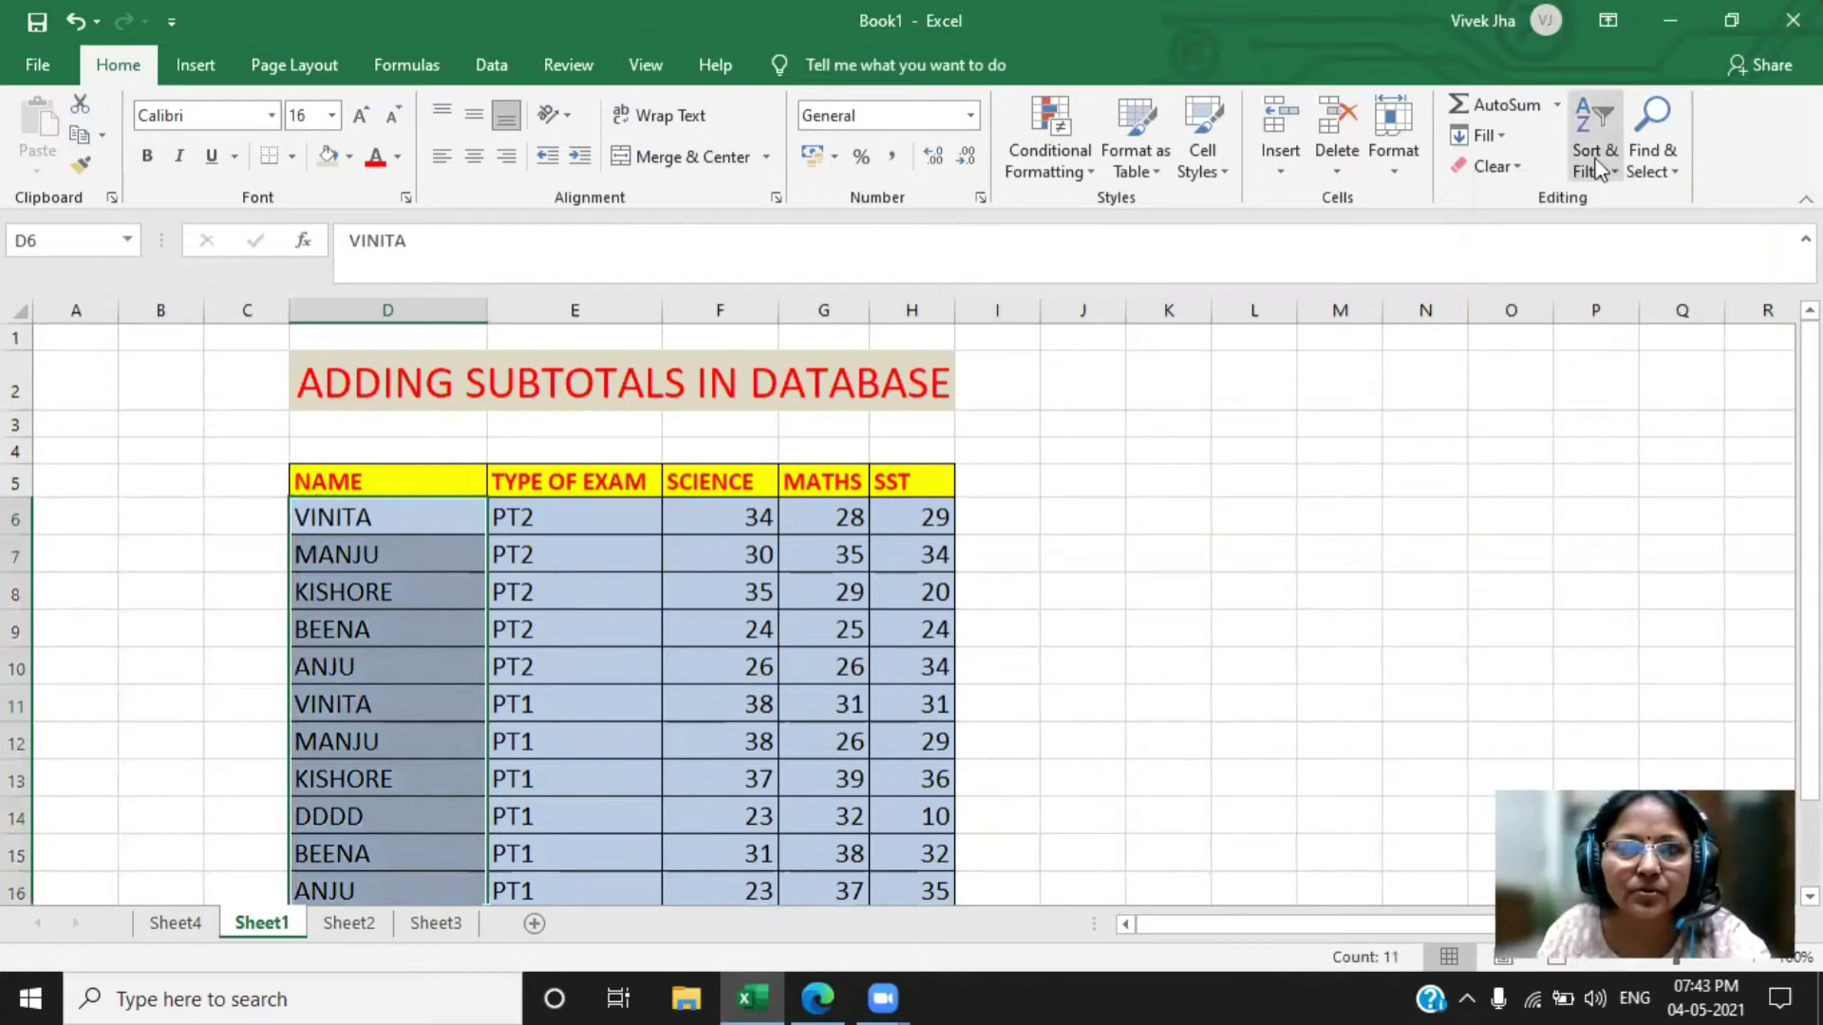
left_click(1606, 177)
left_click(1624, 203)
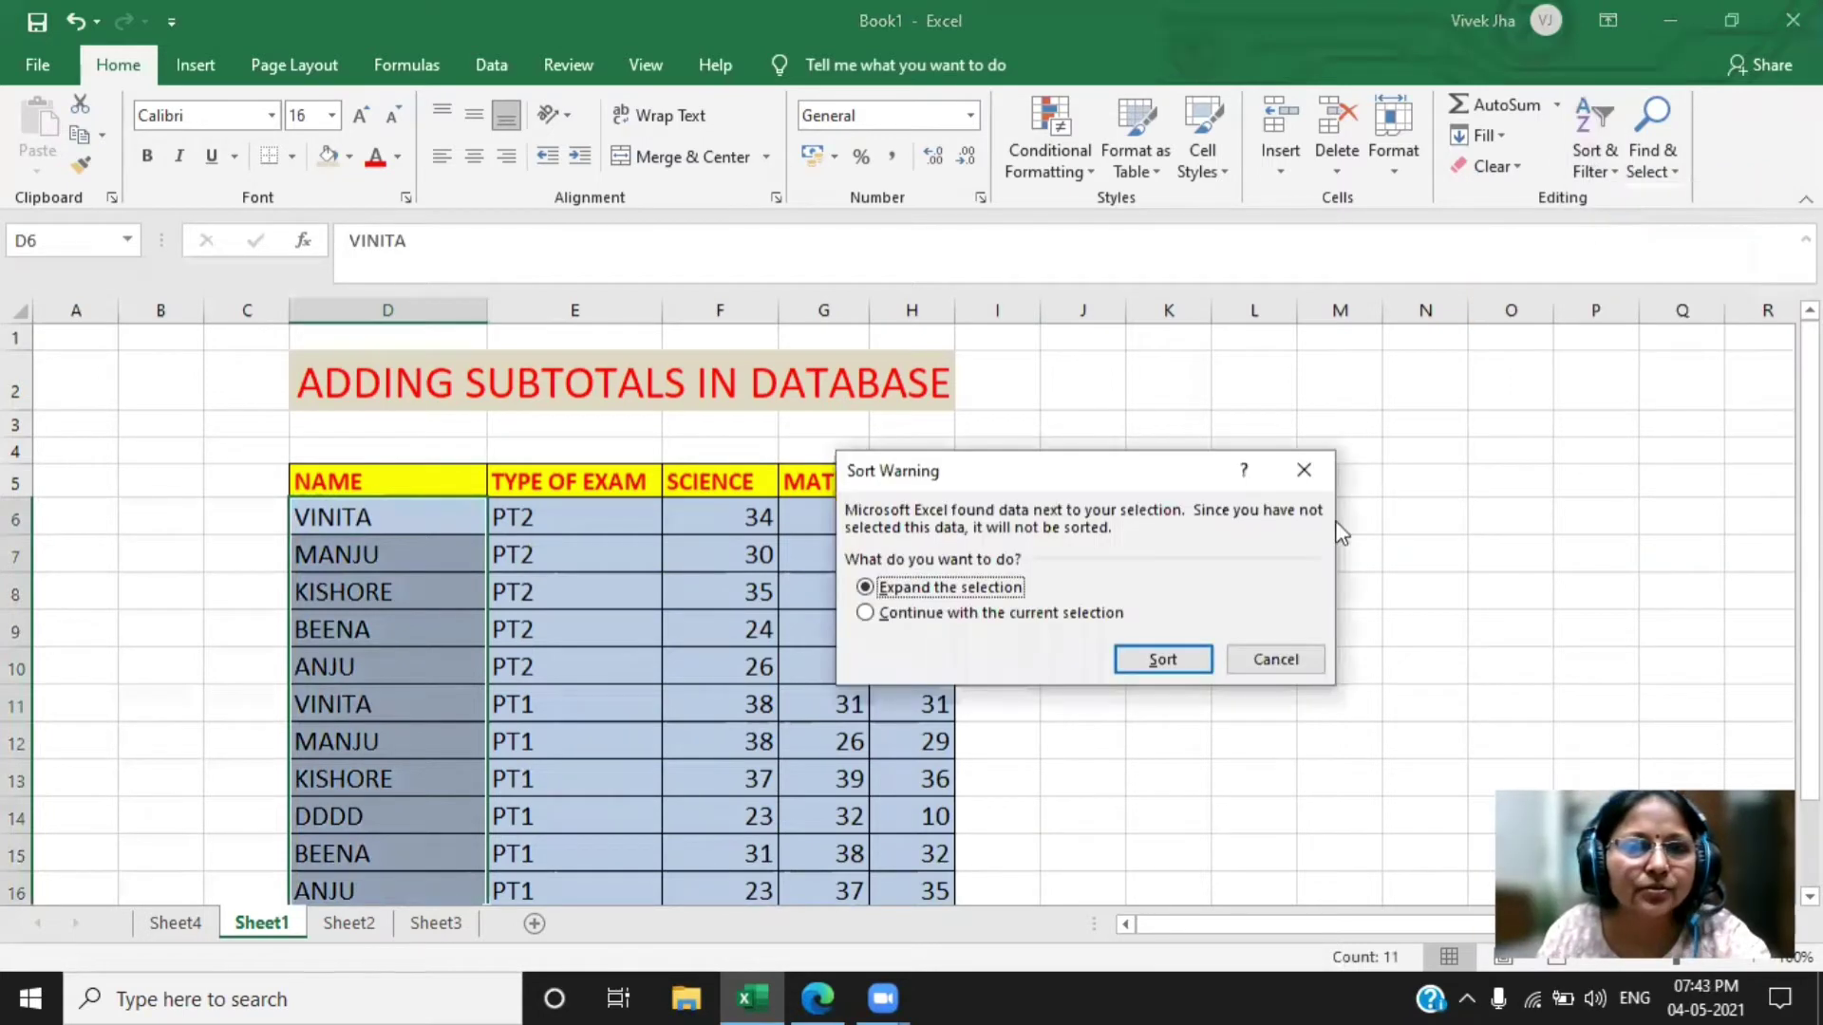
left_click(1164, 659)
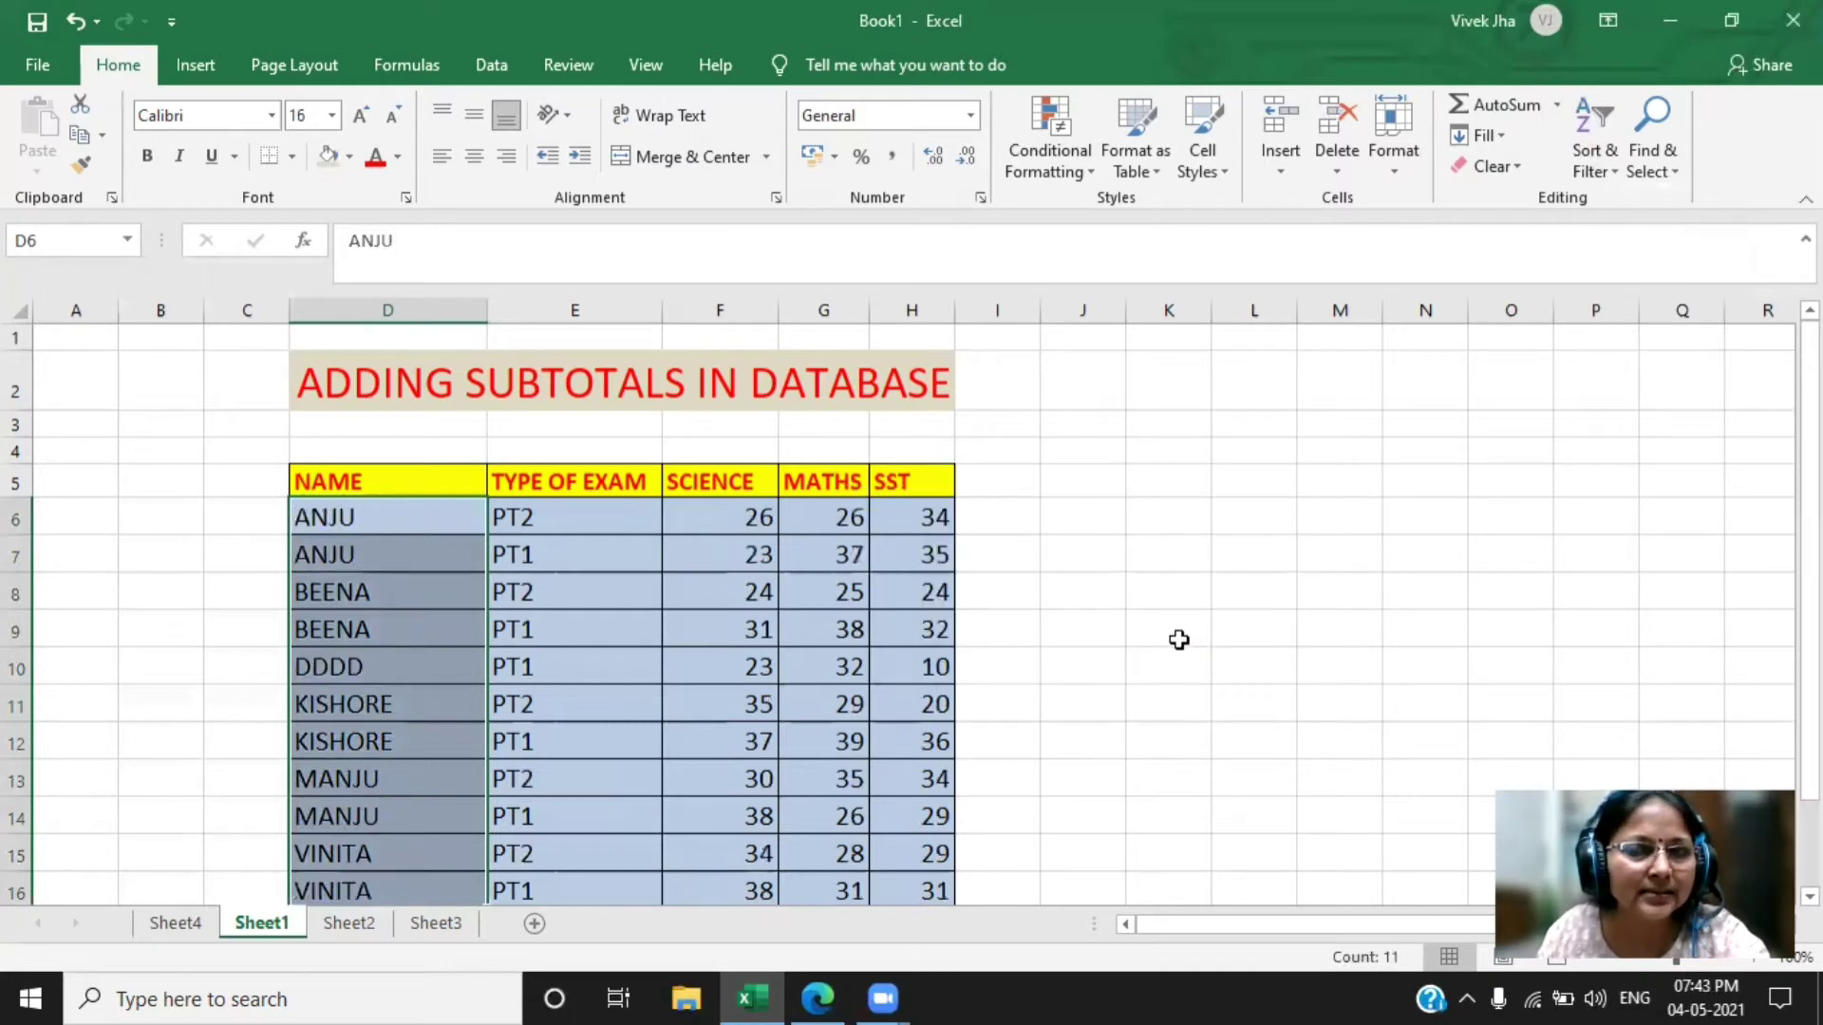
left_click(1179, 639)
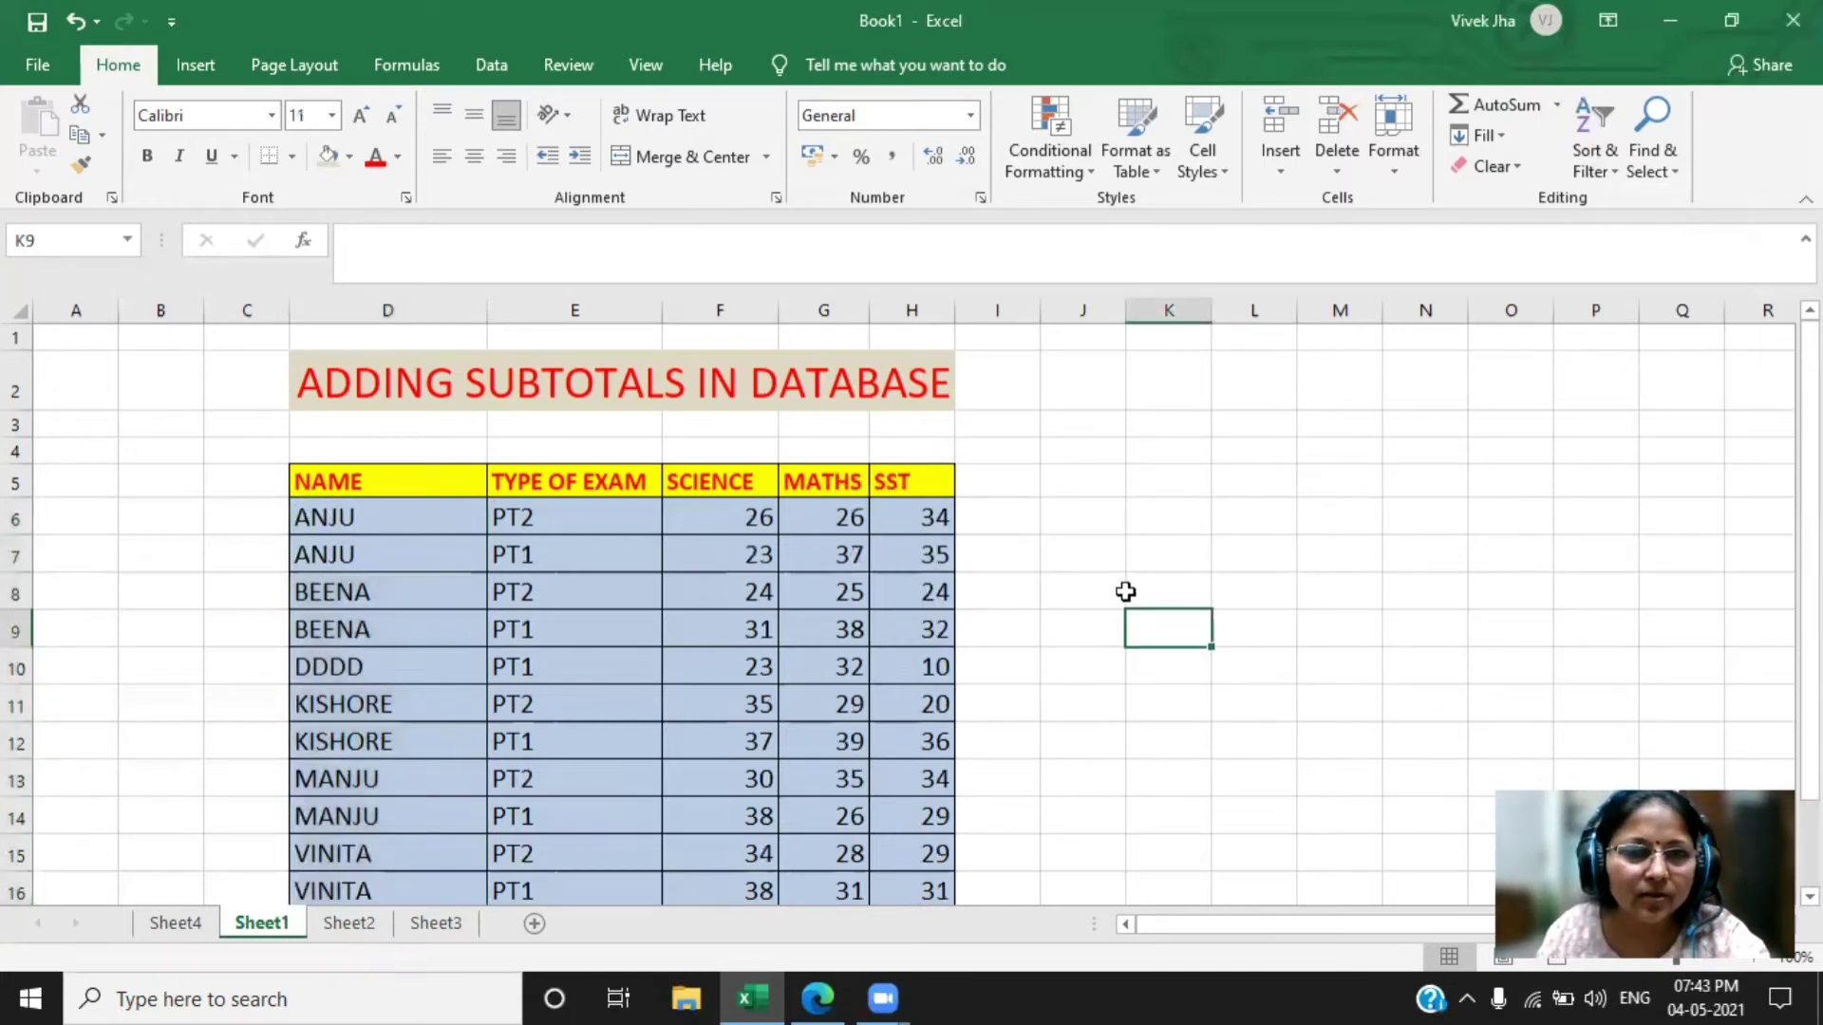
scroll(1125, 592, "down", 1)
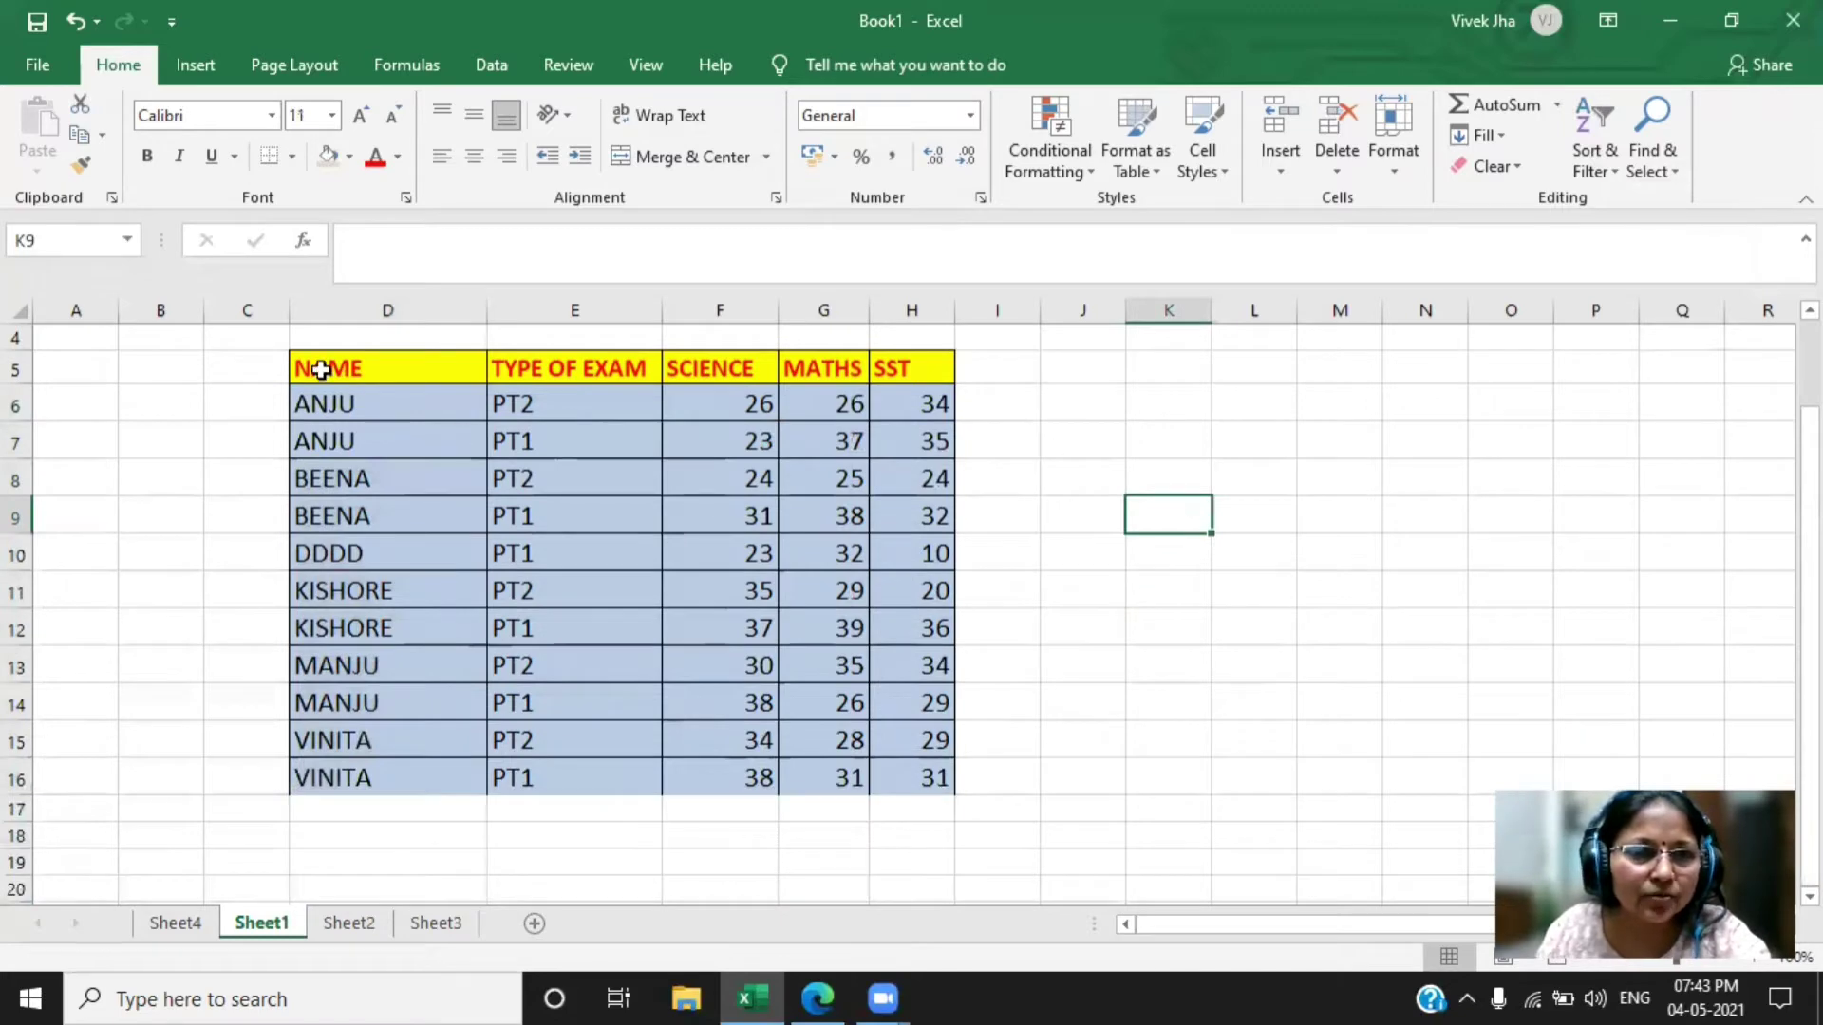
- Select the marks table D5:H16 and bring up the Data > Subtotal settings
left_click(409, 380)
left_click(850, 665, "shift")
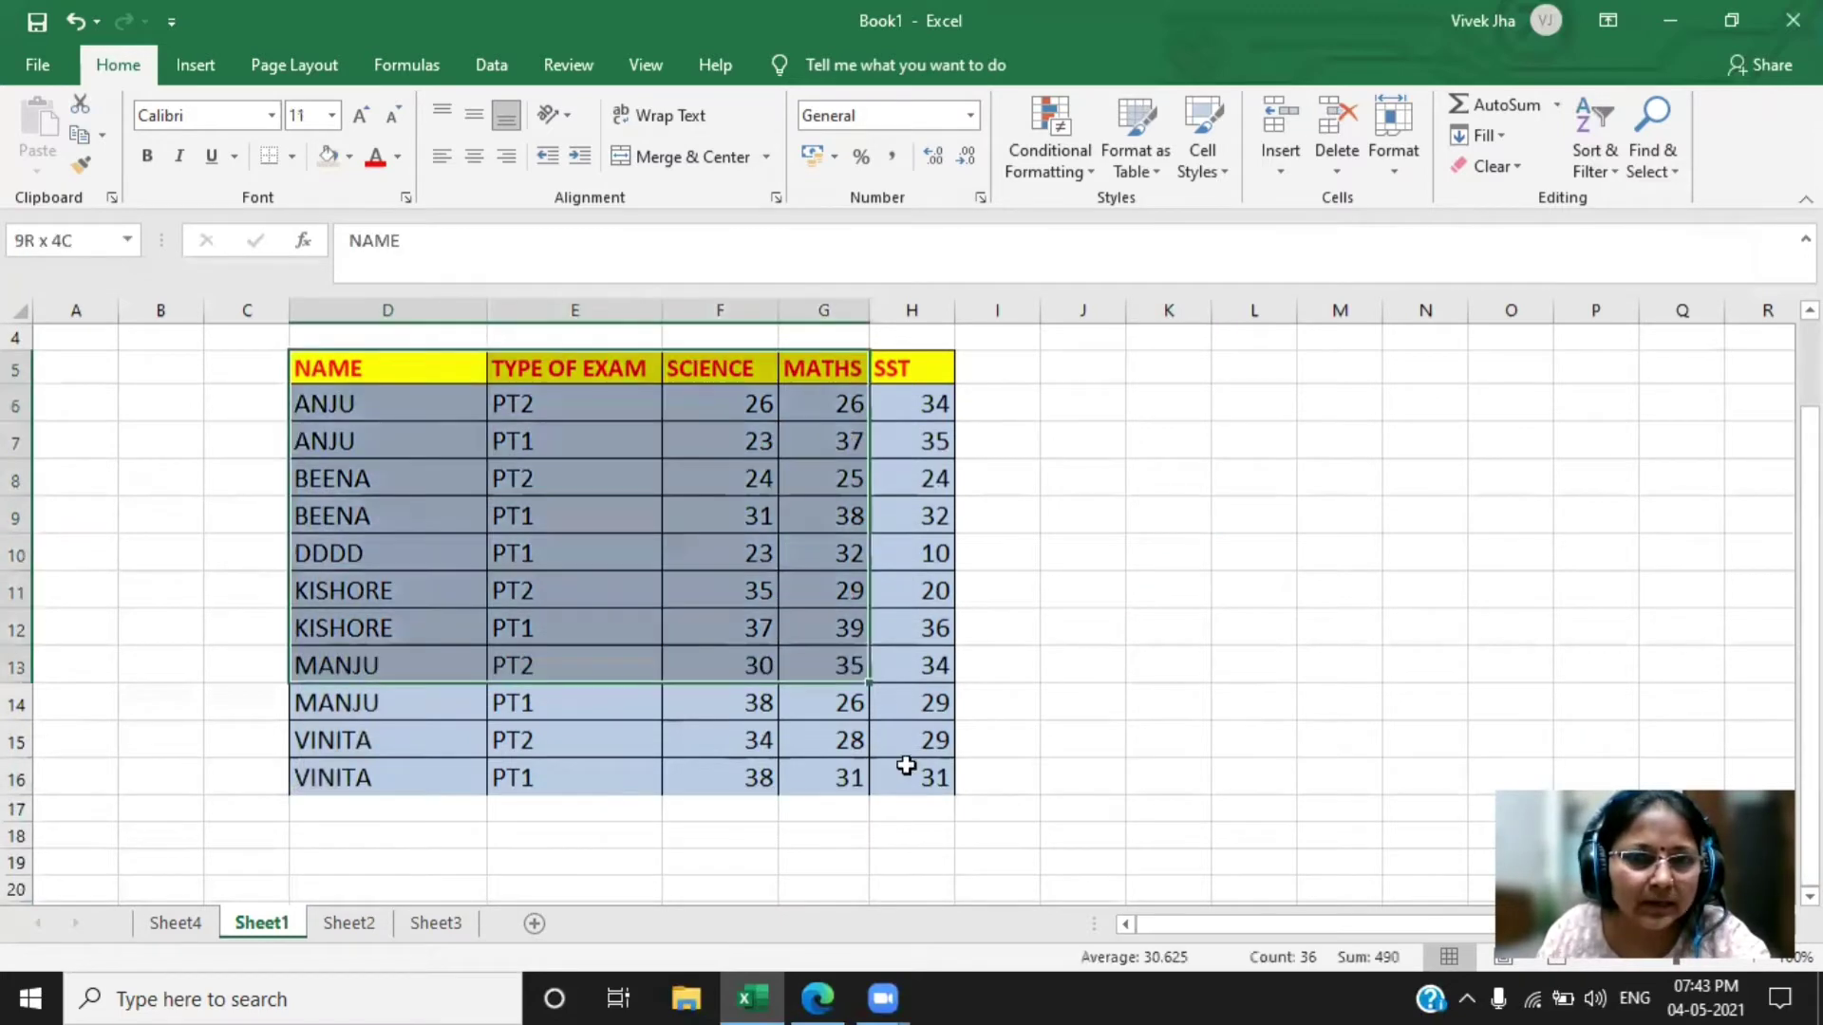
left_click_drag(900, 760, 936, 779)
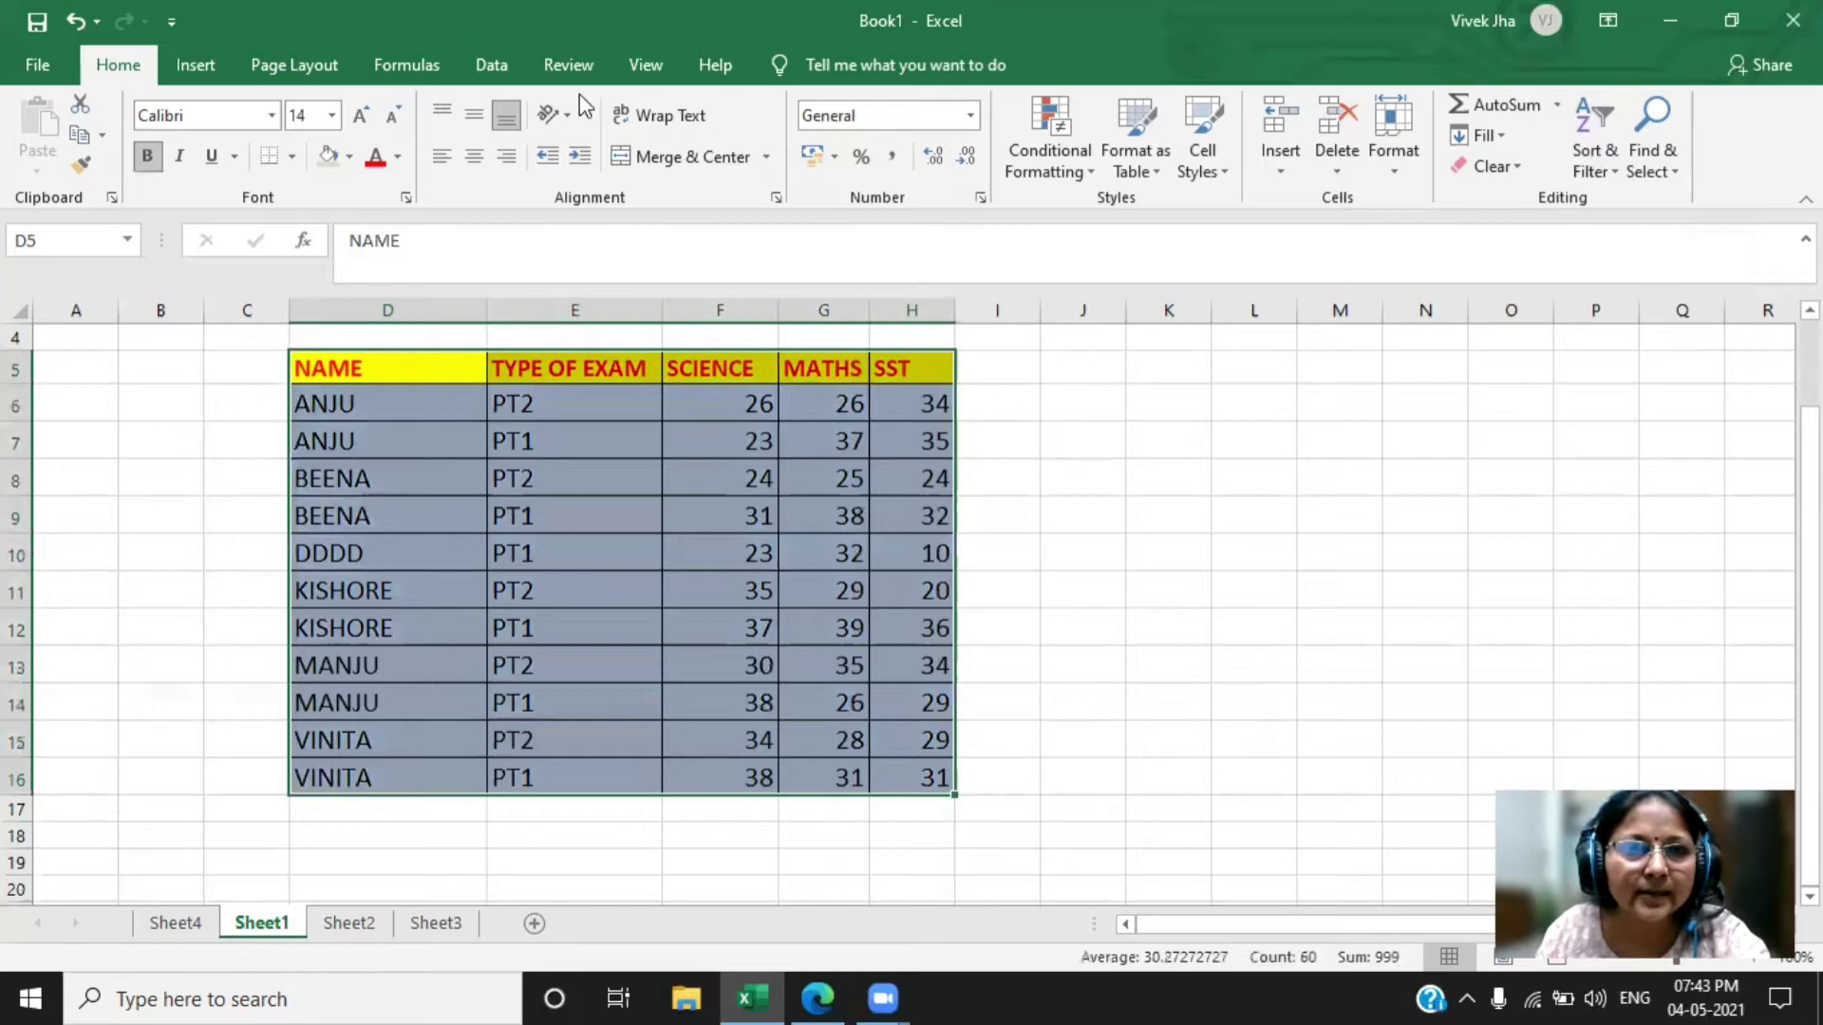
left_click(492, 66)
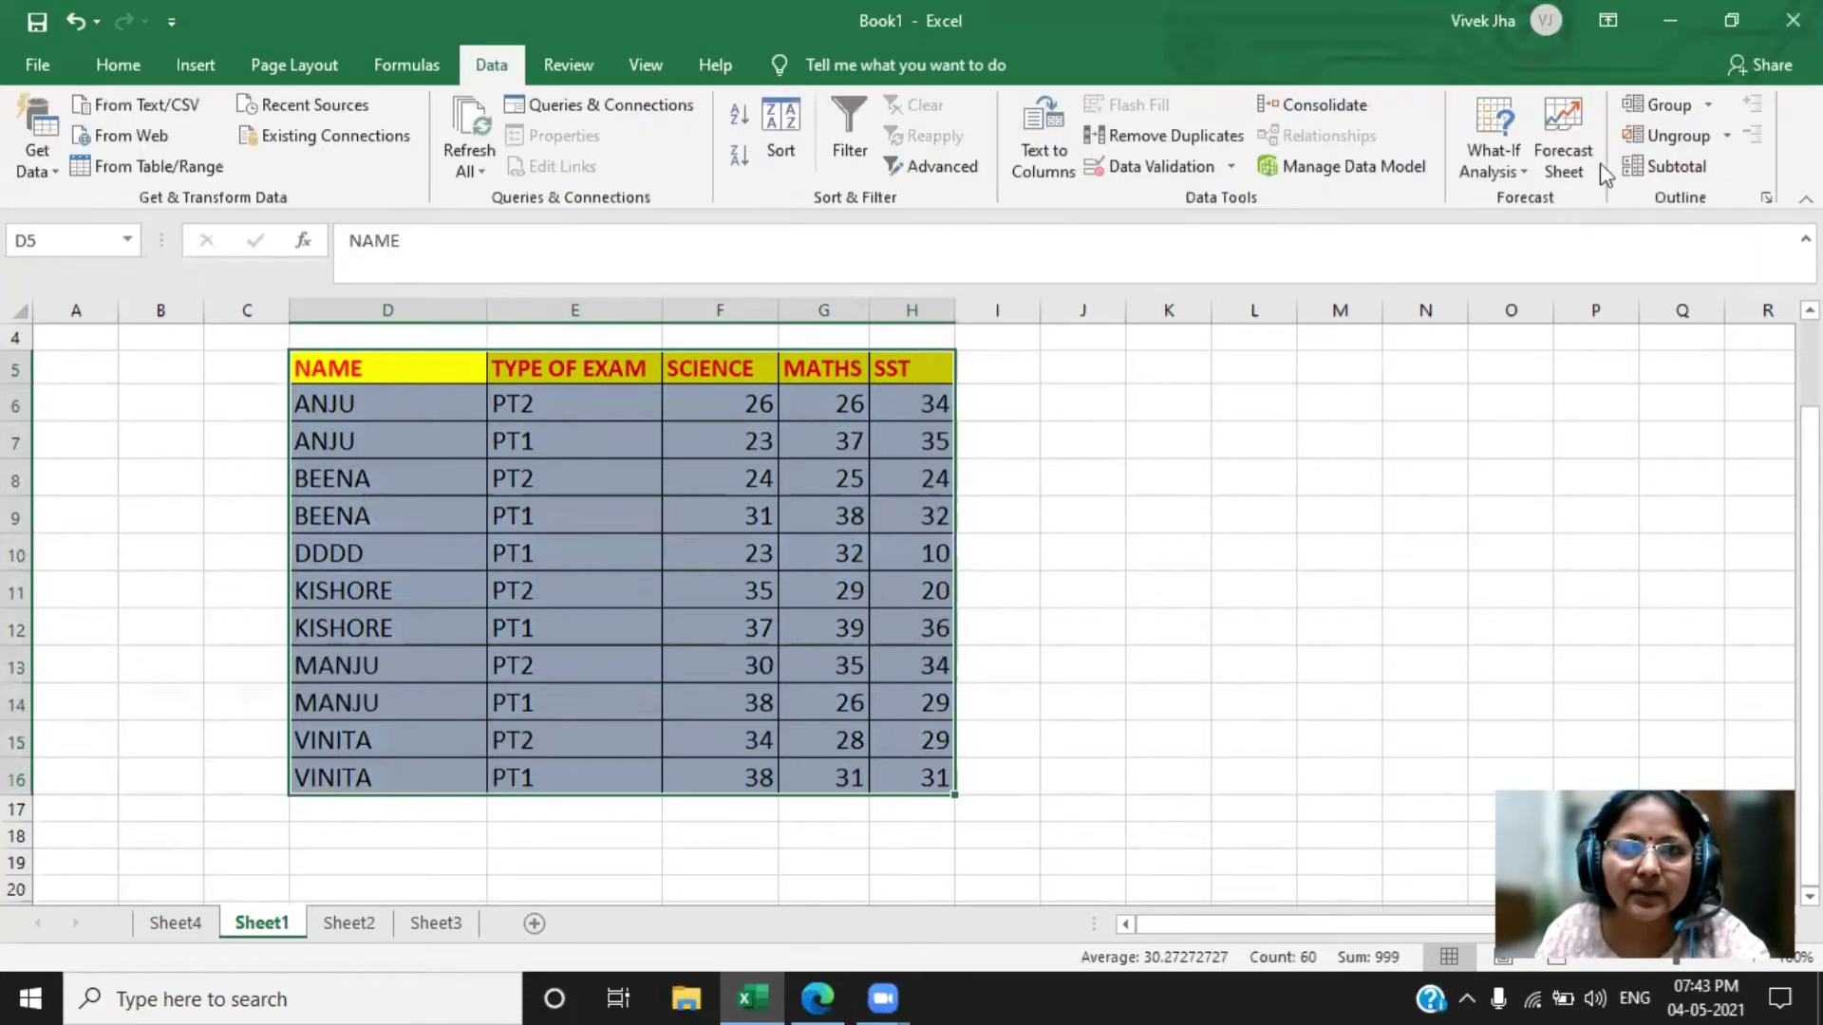
left_click(1686, 171)
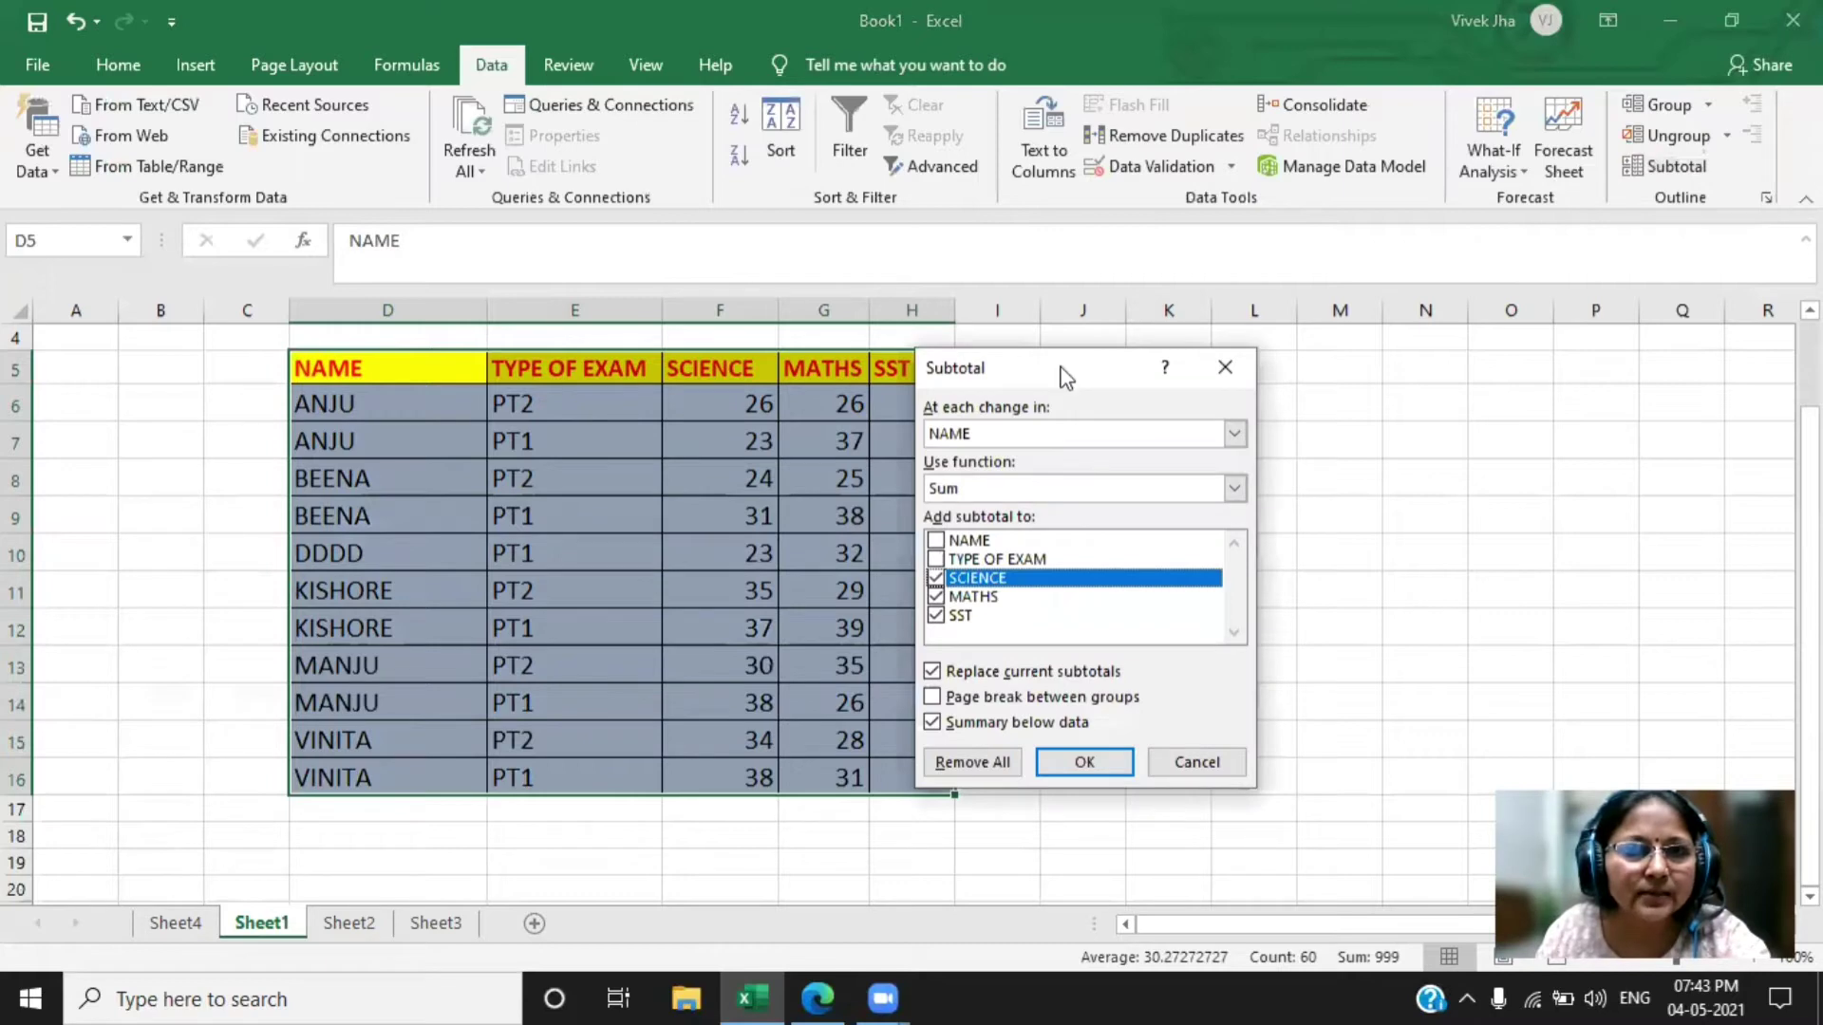
left_click_drag(1066, 377, 1301, 382)
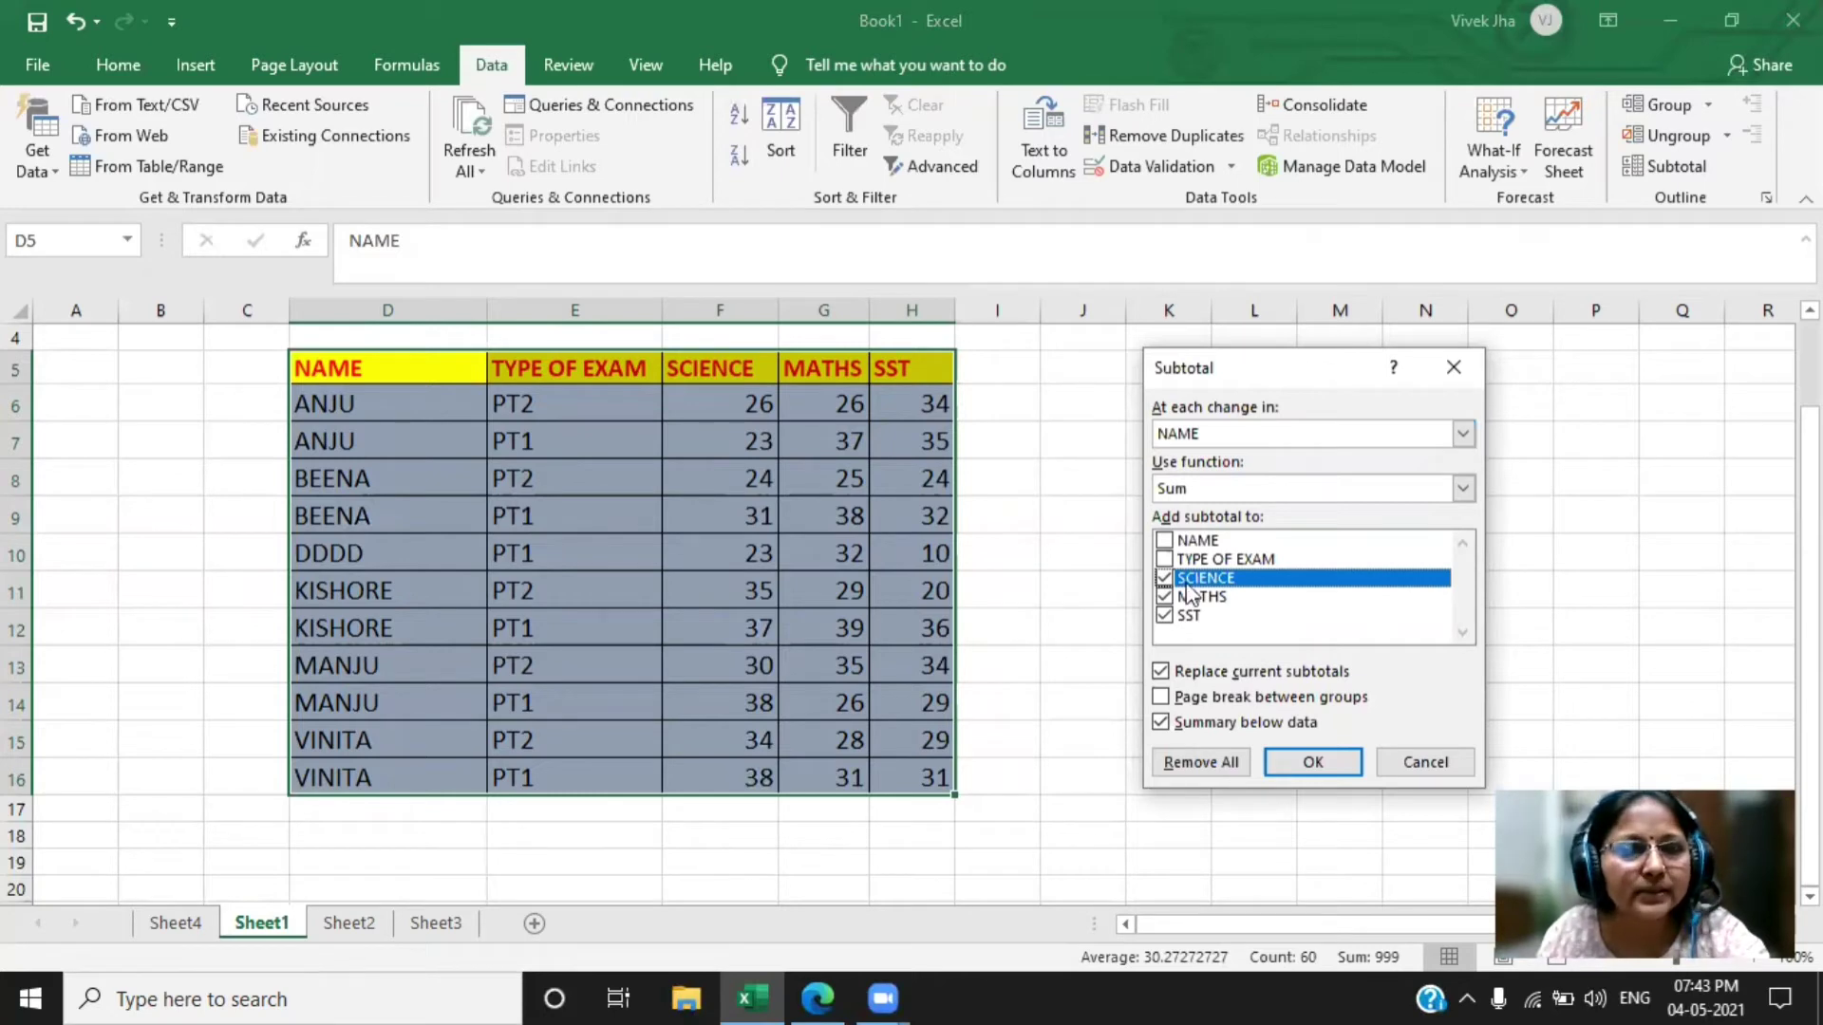
left_click(1345, 767)
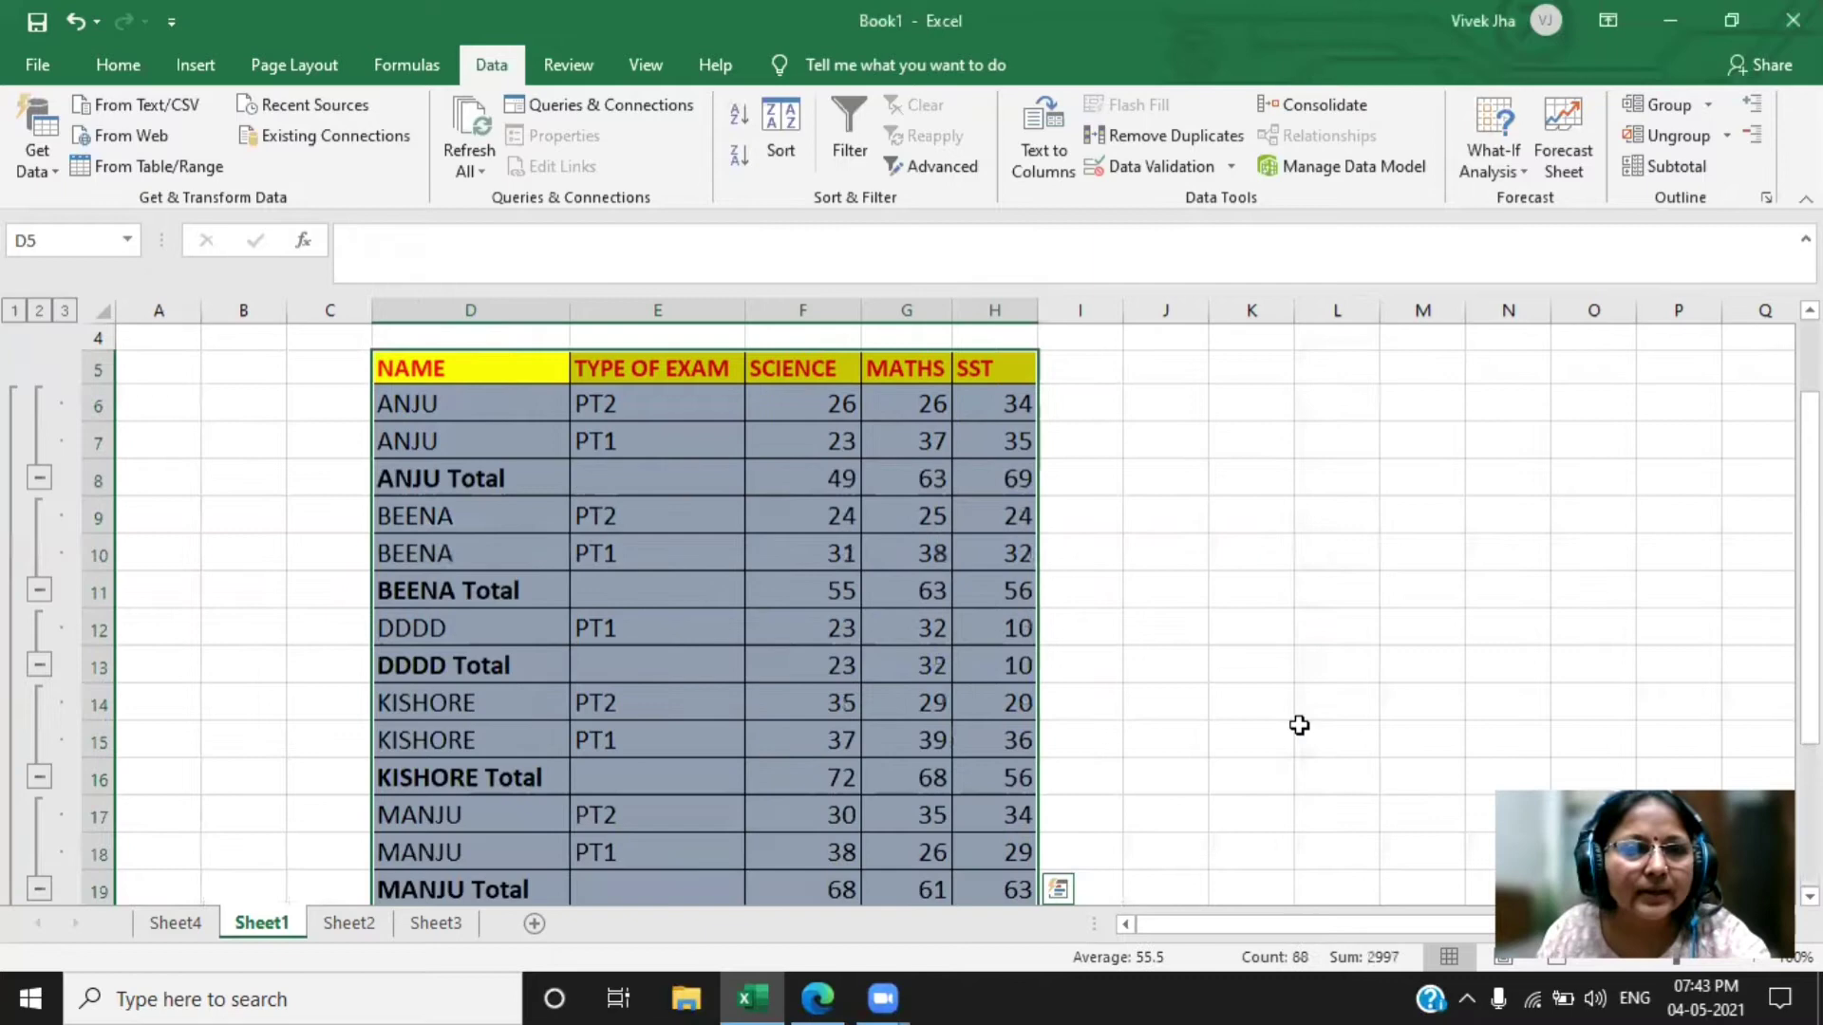
scroll(1245, 623, "down", 1)
scroll(1244, 626, "up", 1)
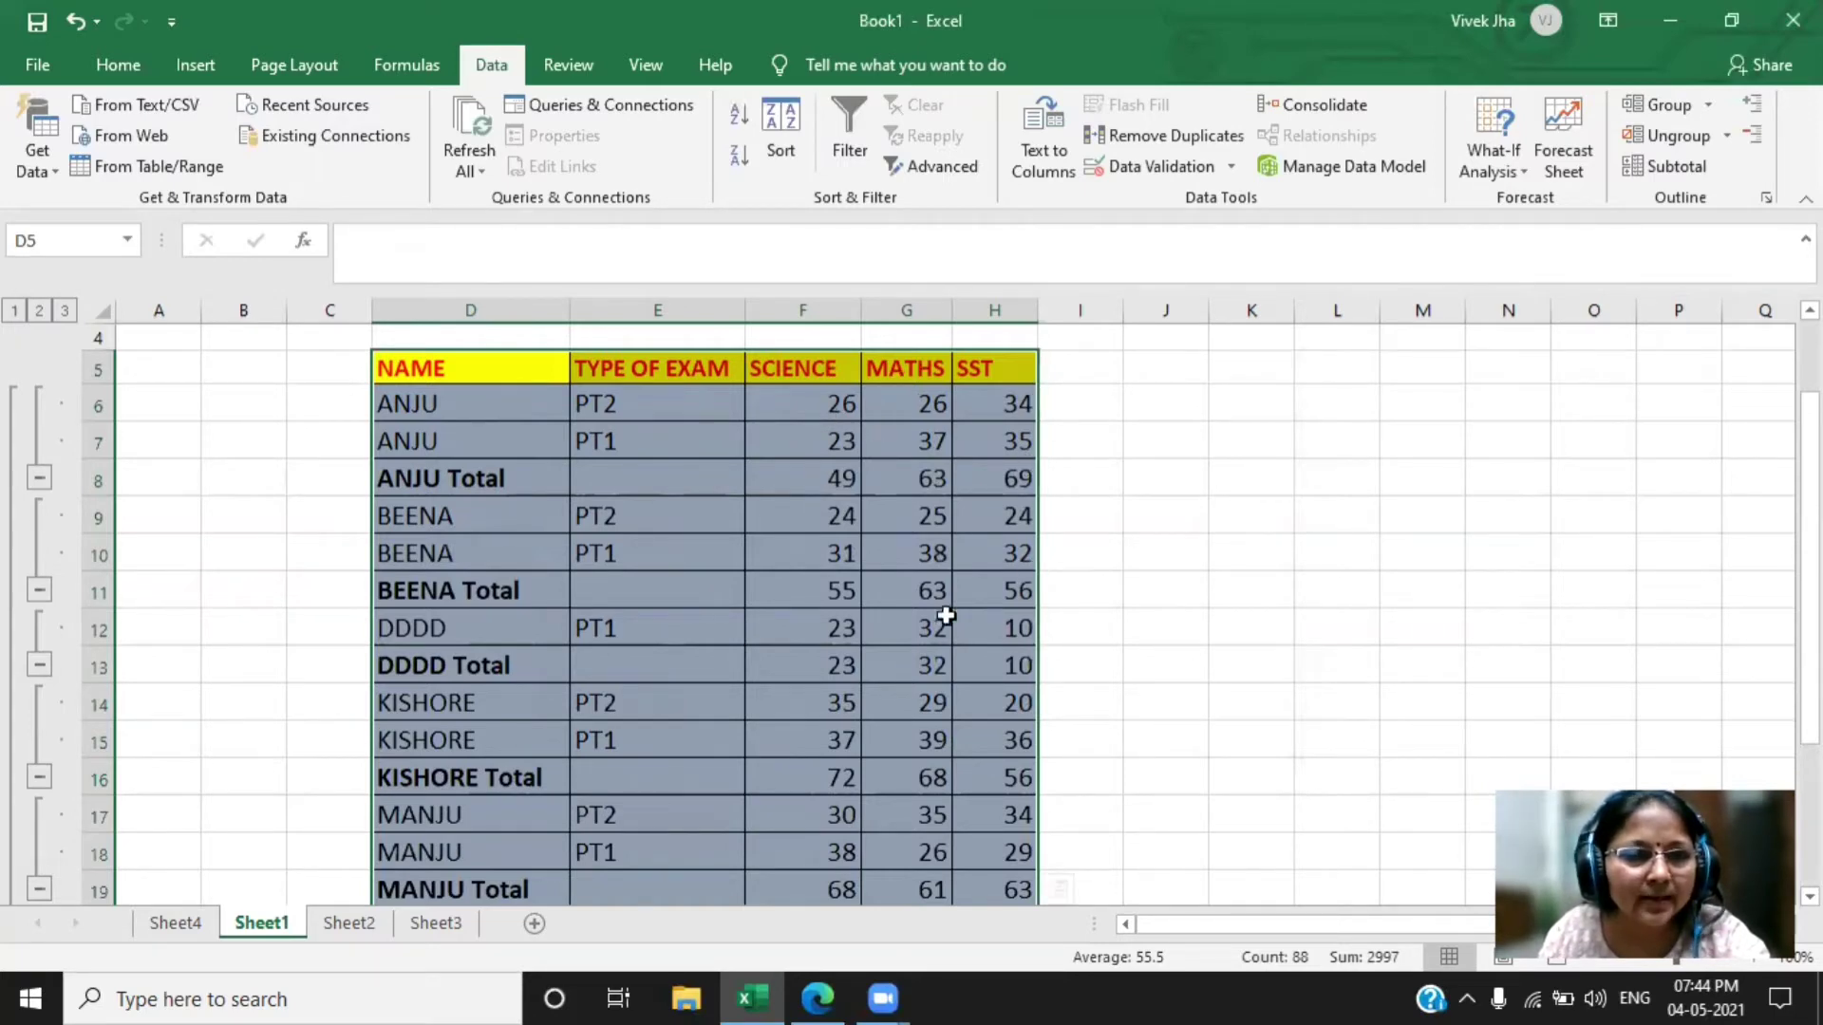
scroll(525, 643, "down", 1)
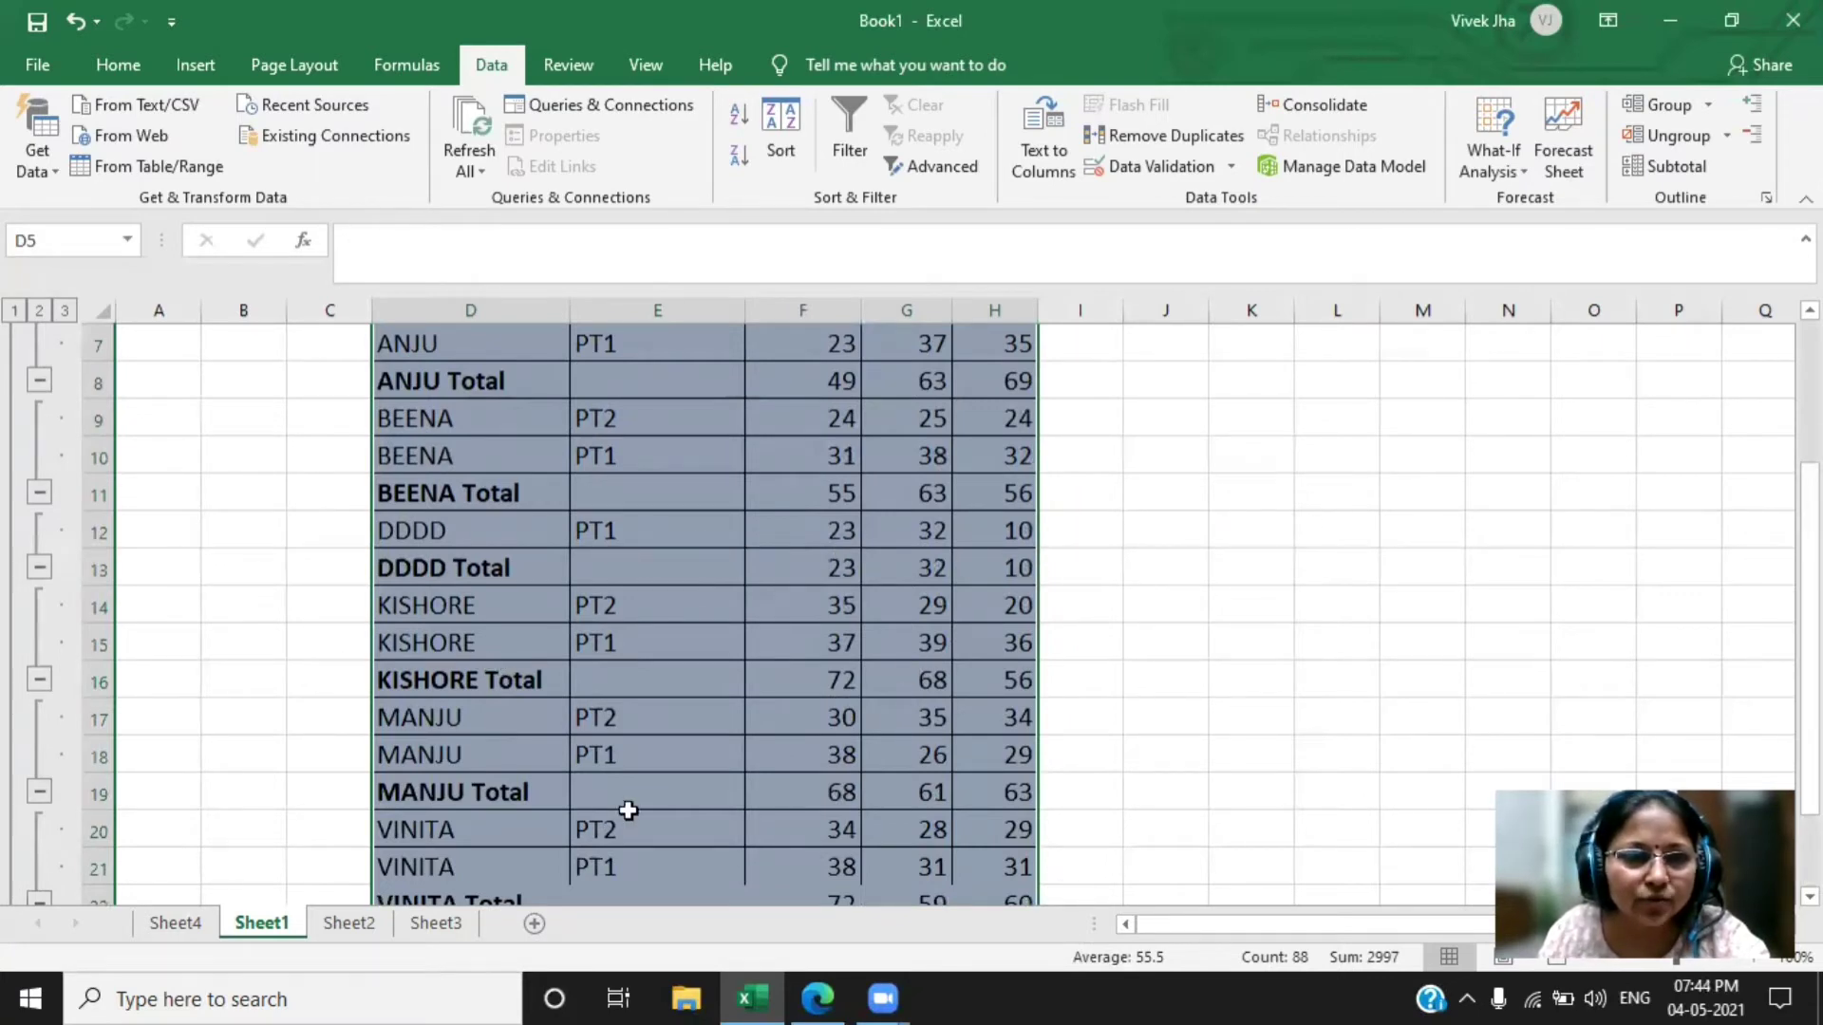
scroll(449, 781, "down", 1)
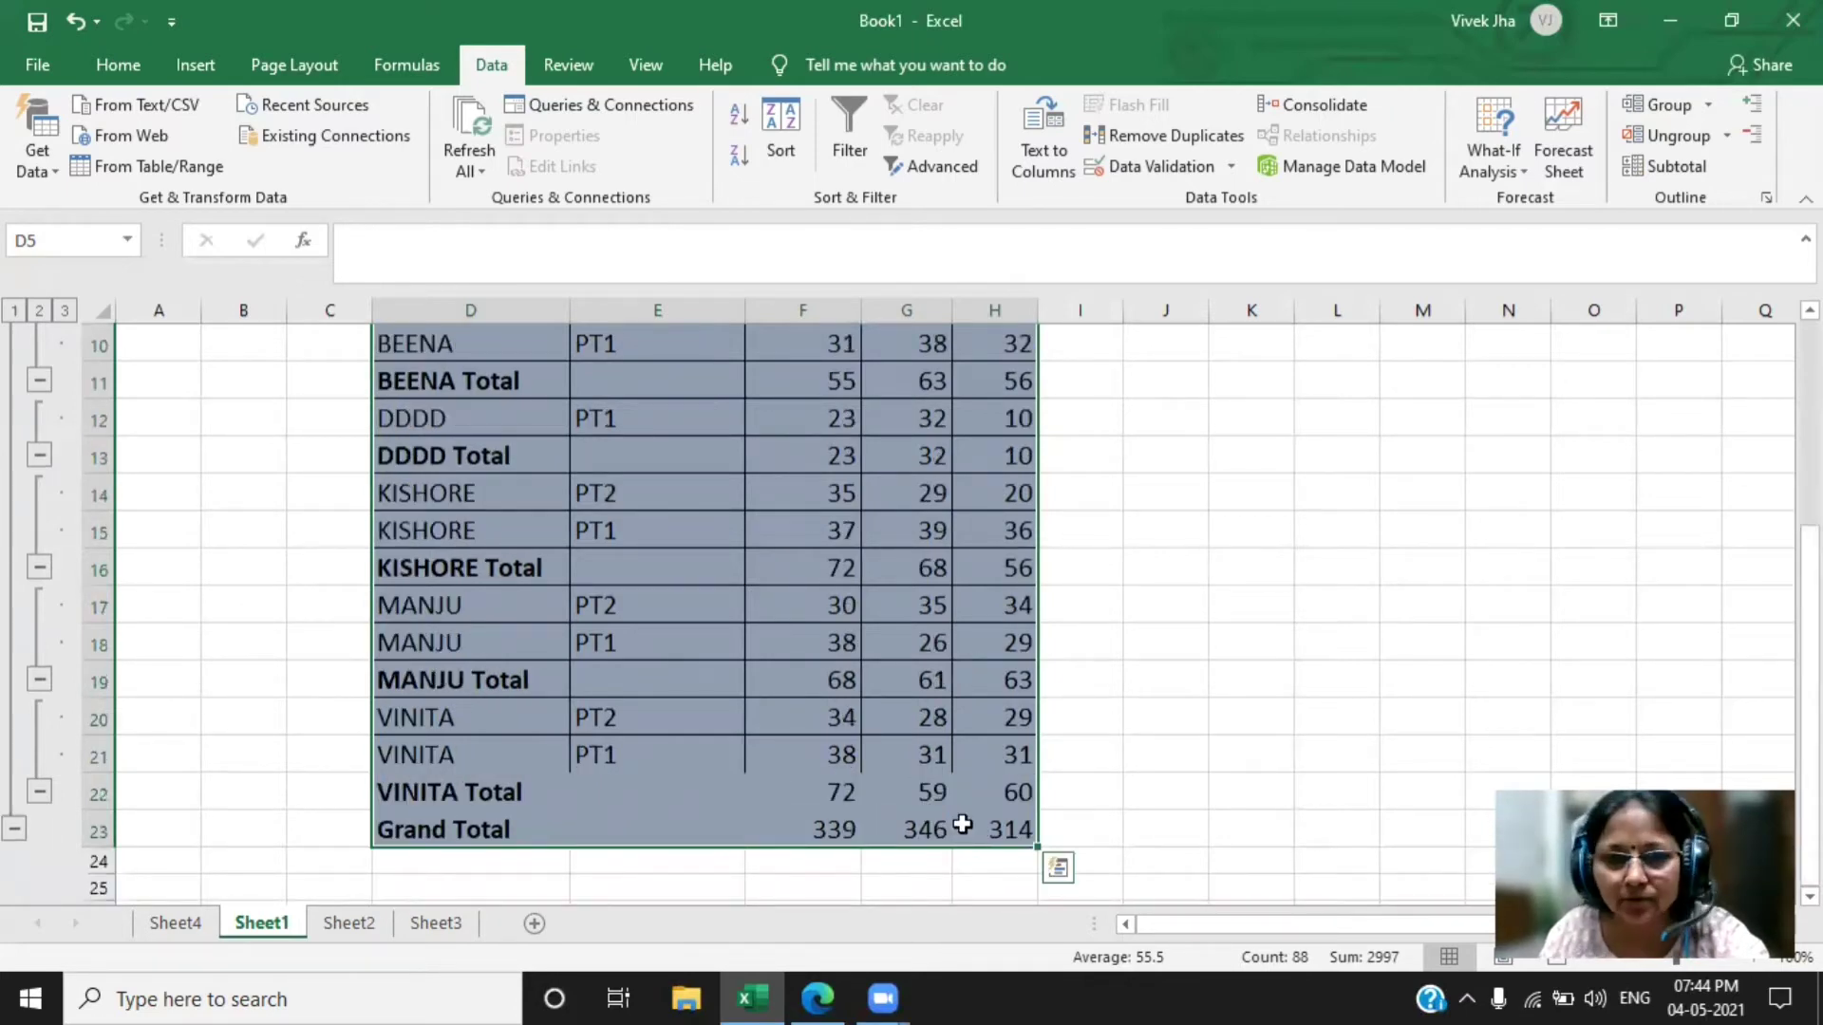
scroll(962, 824, "up", 2)
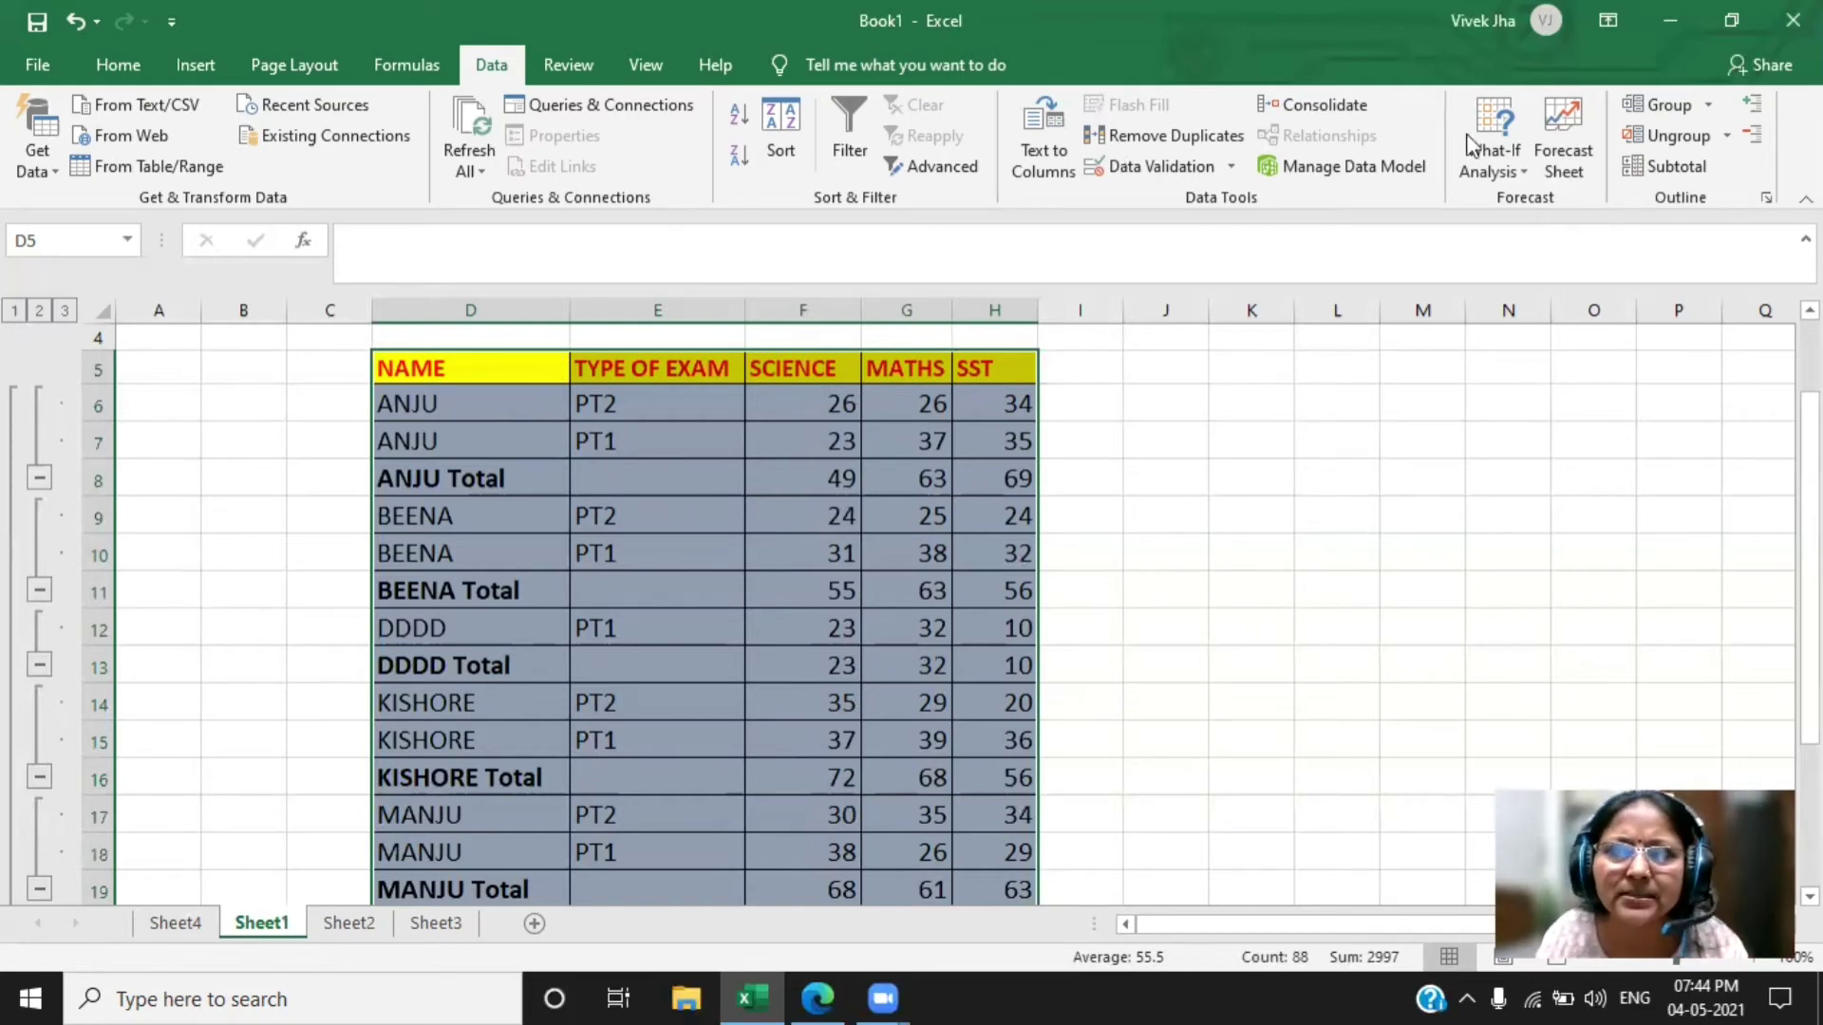
- Remove all subtotal rows, then select the full marks table D5:H16 with headings
left_click(1675, 171)
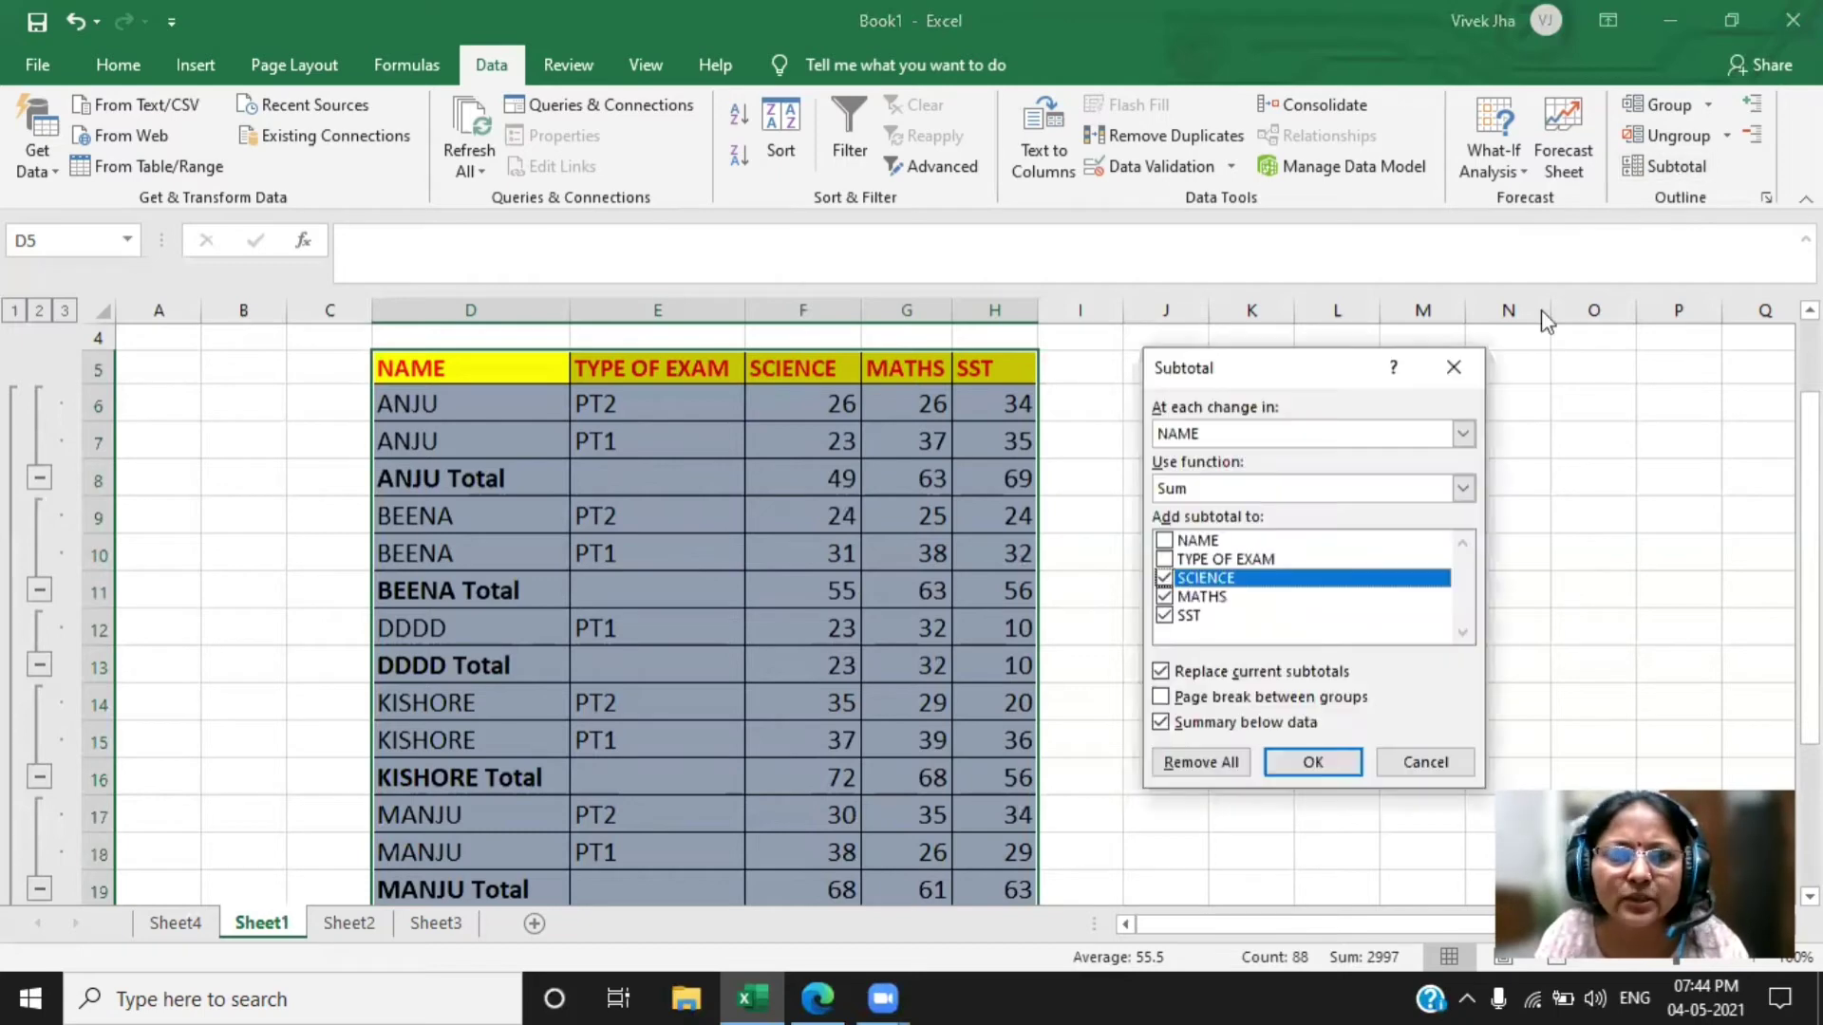
left_click(1193, 761)
left_click(1141, 626)
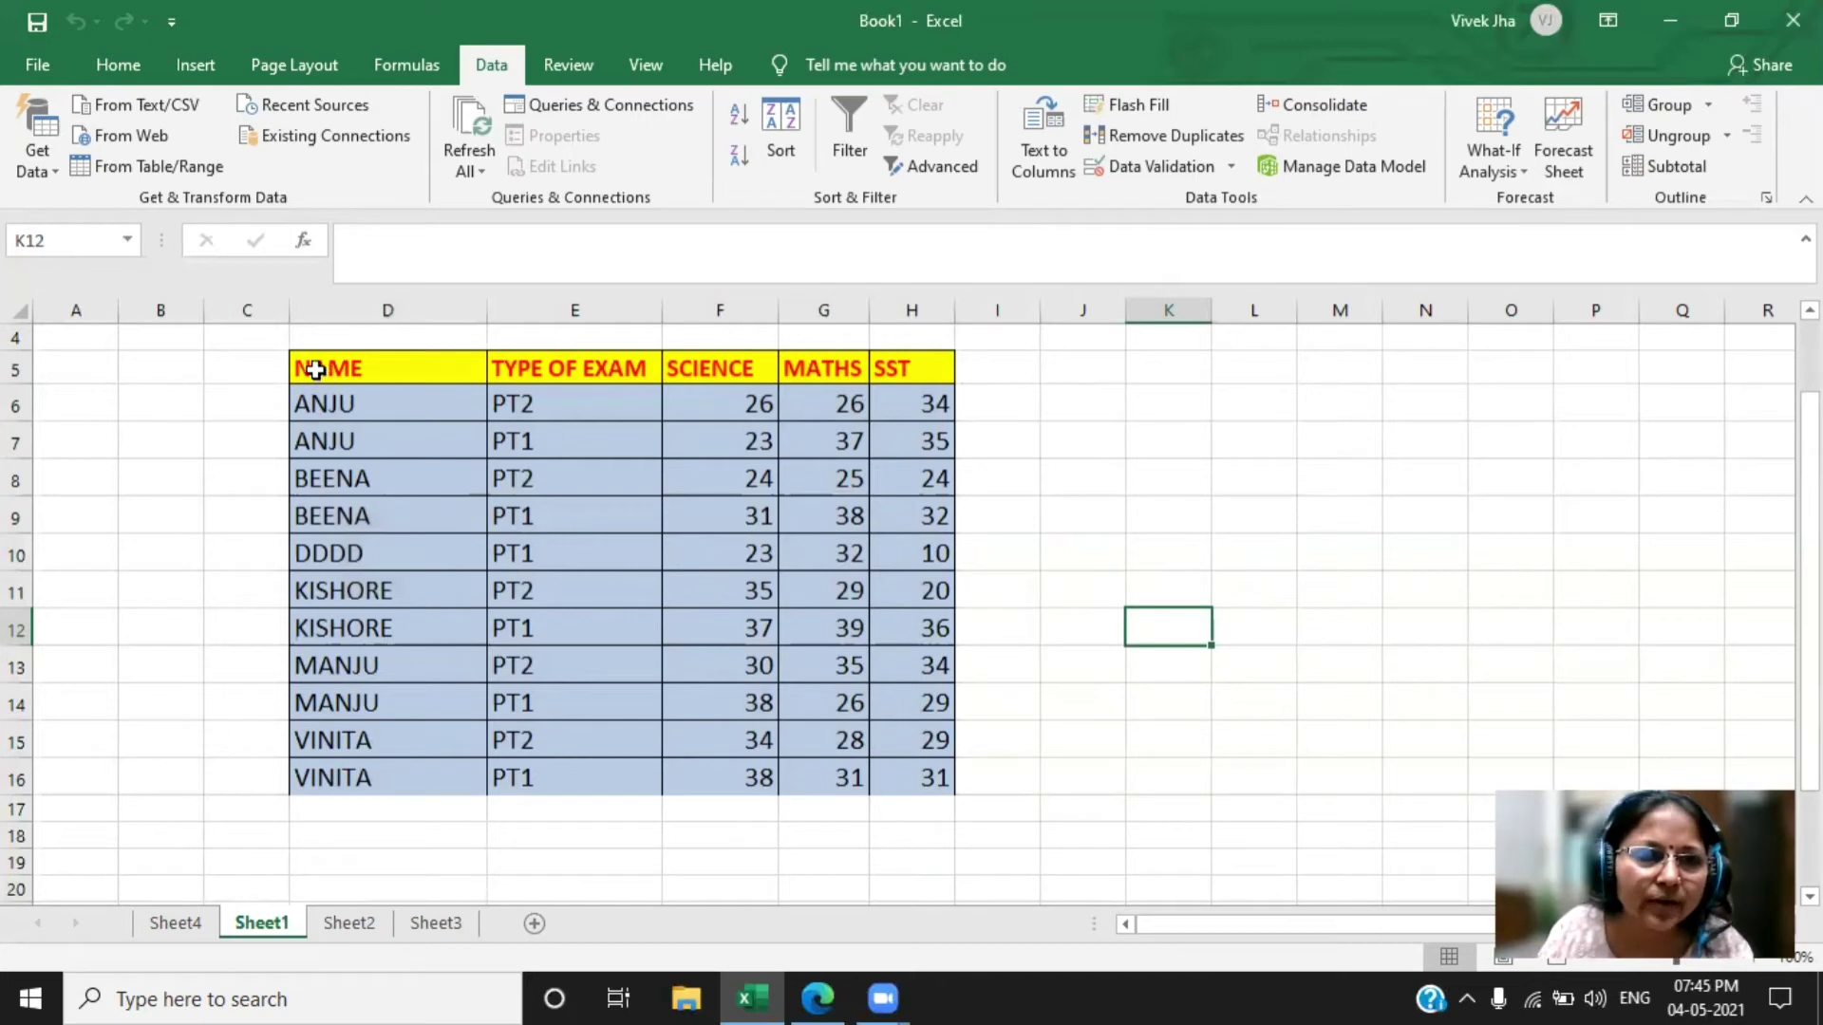
left_click_drag(316, 371, 577, 439)
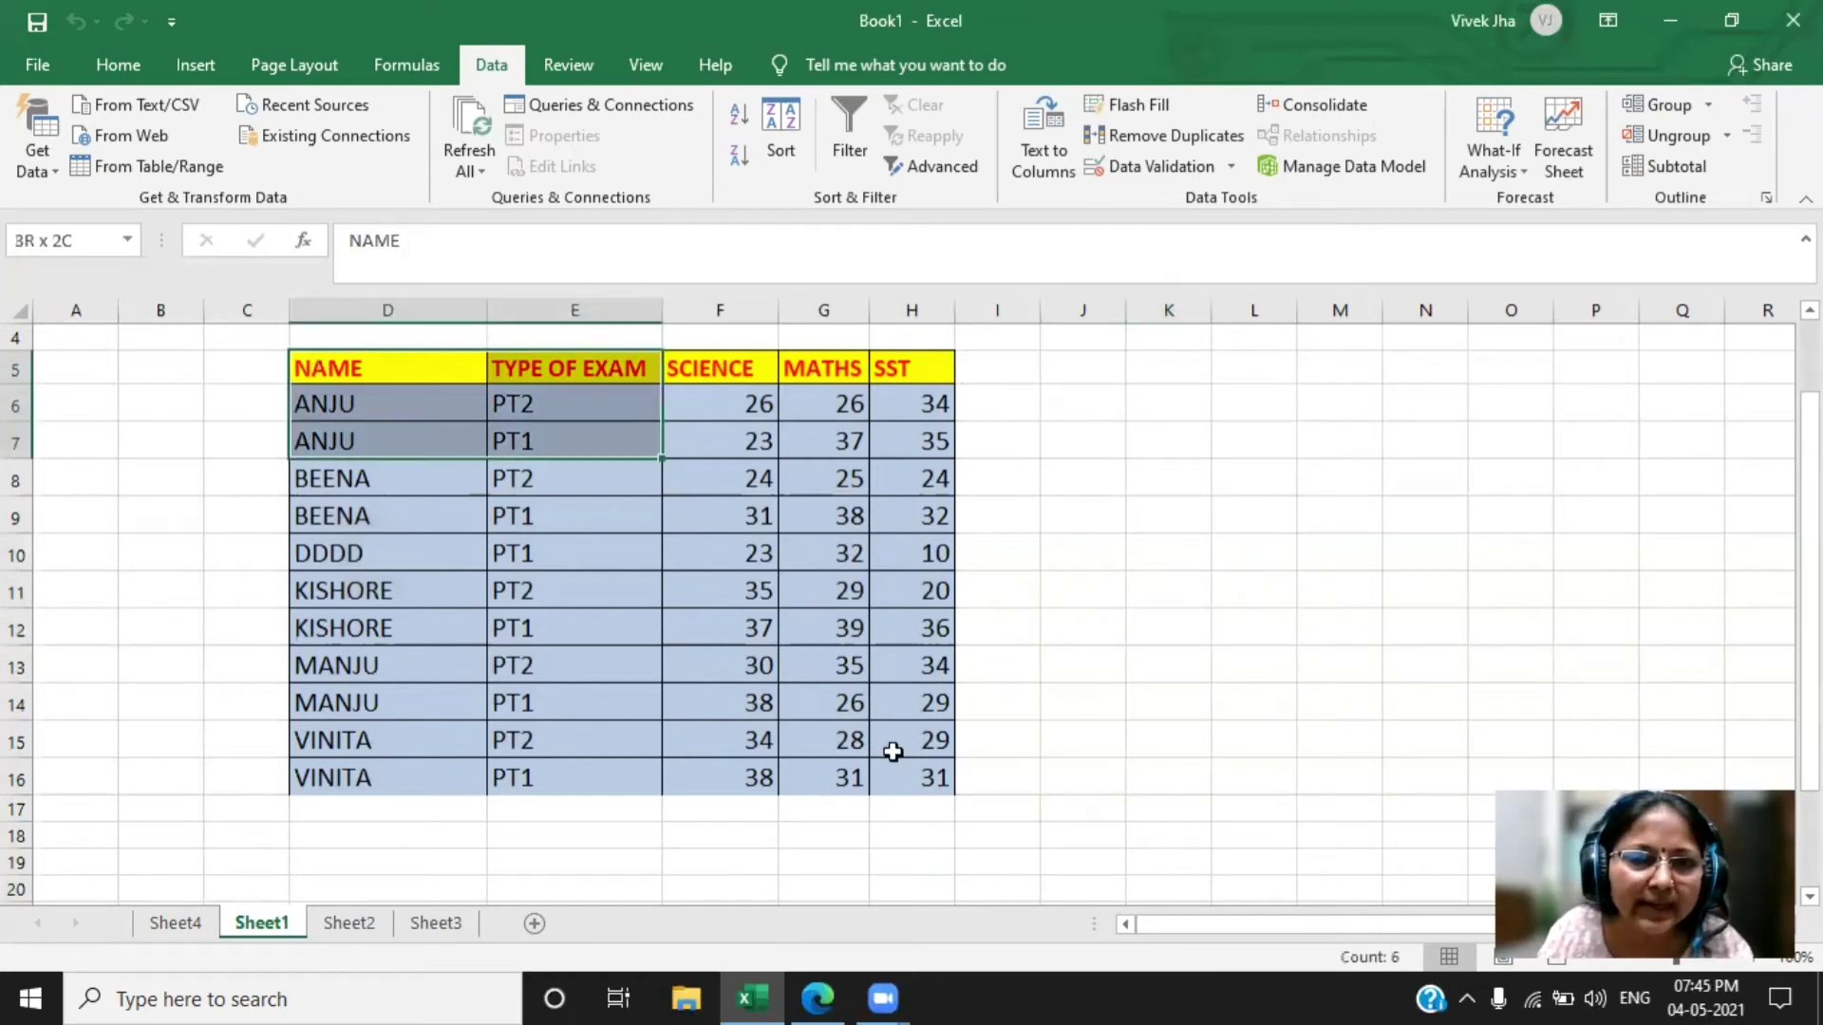
left_click_drag(908, 797, 907, 790)
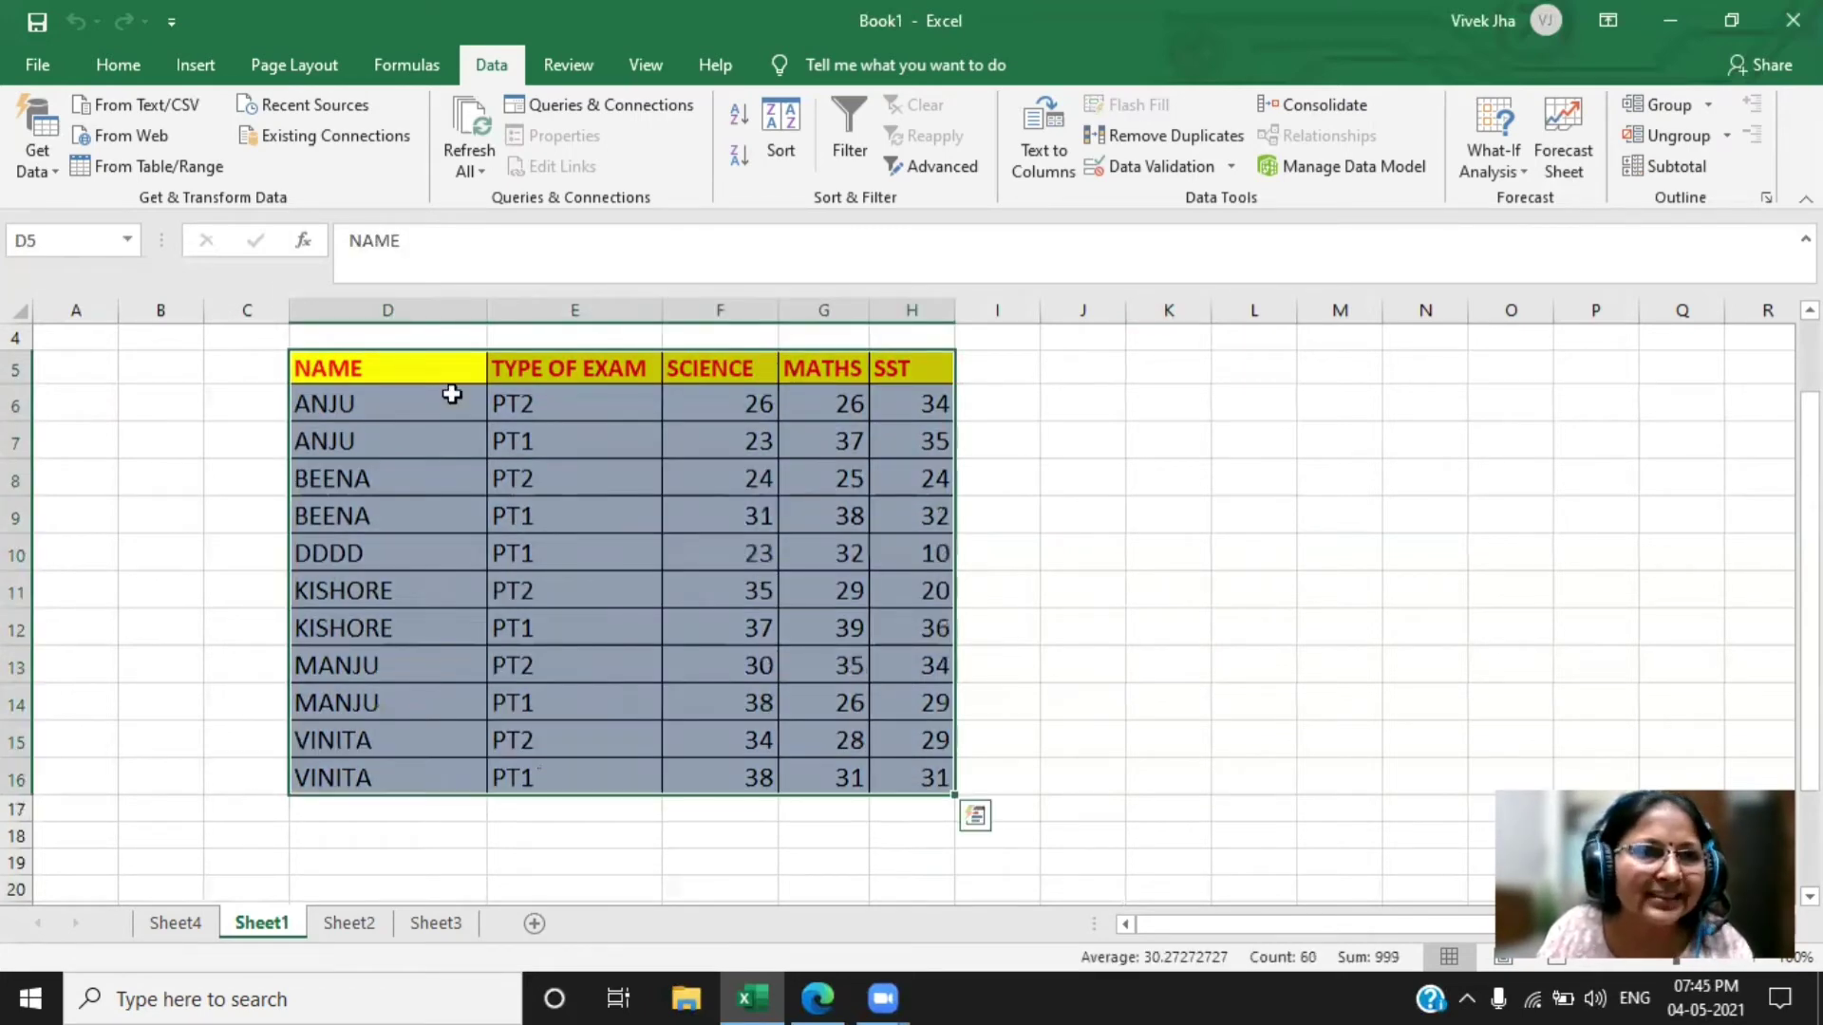
- Insert a PivotTable from Sheet1!$D$5:$H$16 on a new worksheet, Sheet5
left_click(118, 65)
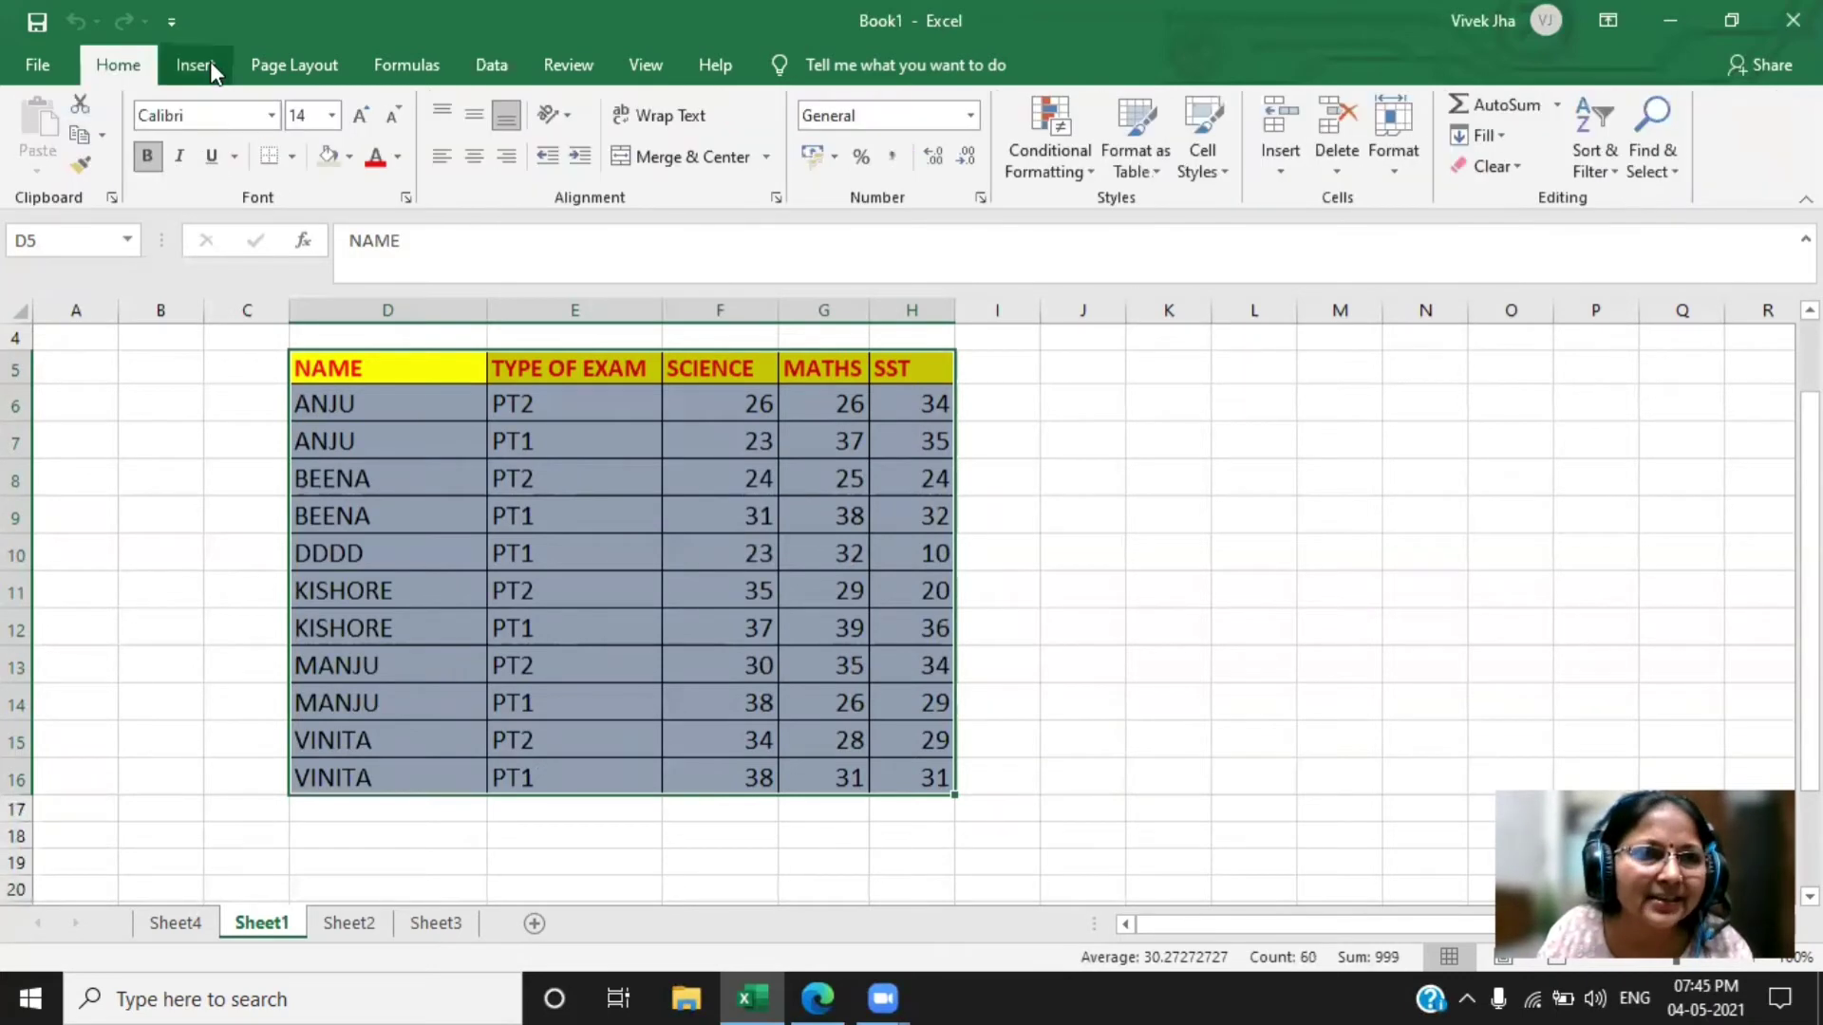
left_click(174, 74)
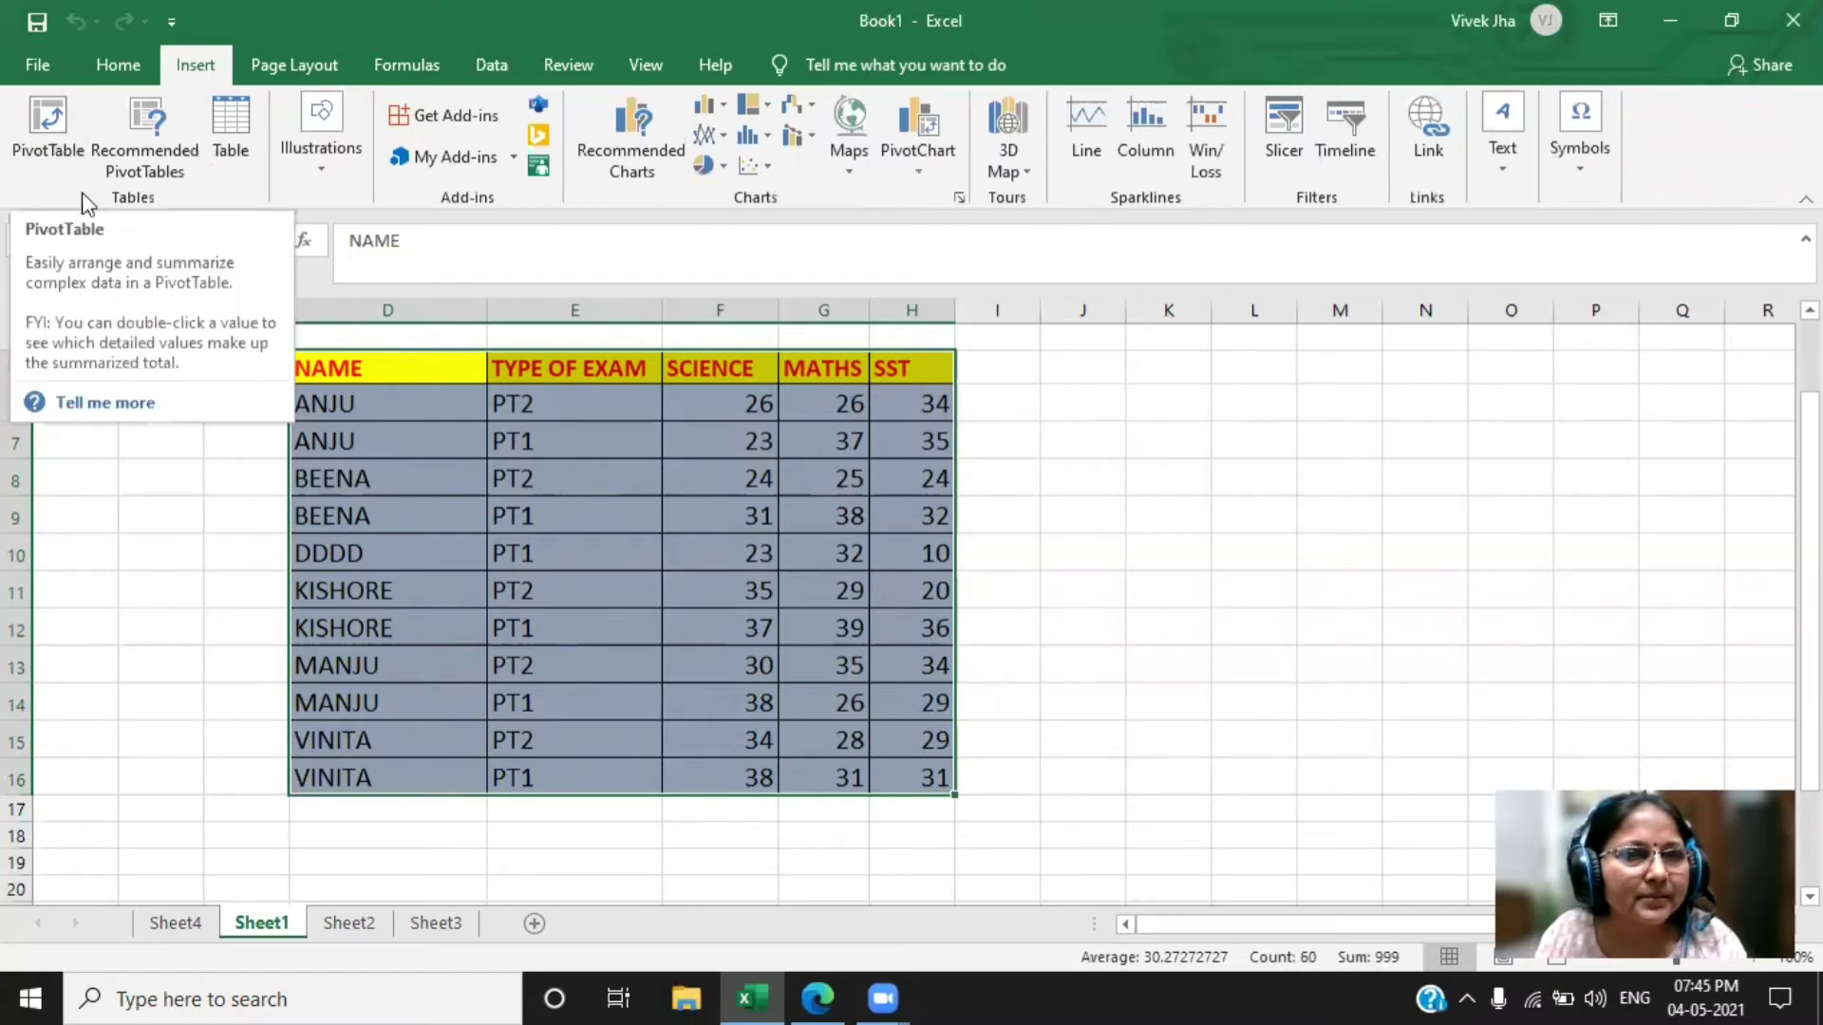
left_click(43, 138)
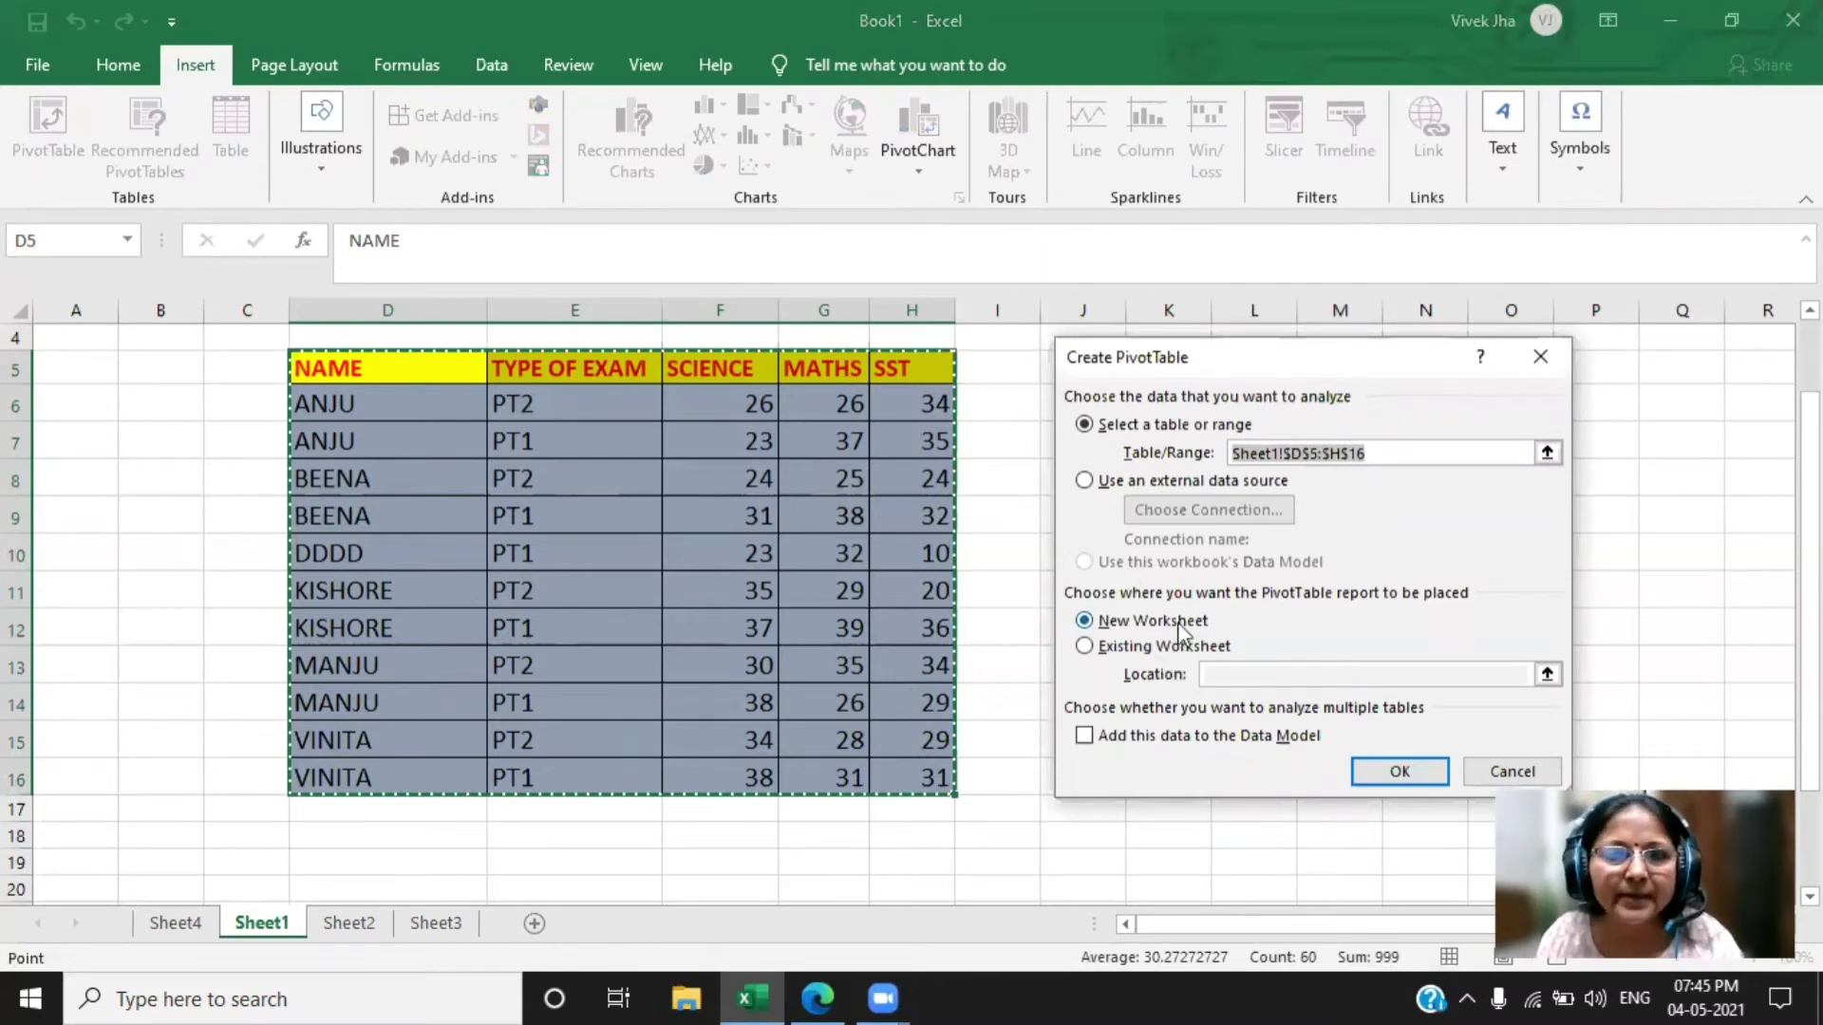
left_click(1401, 772)
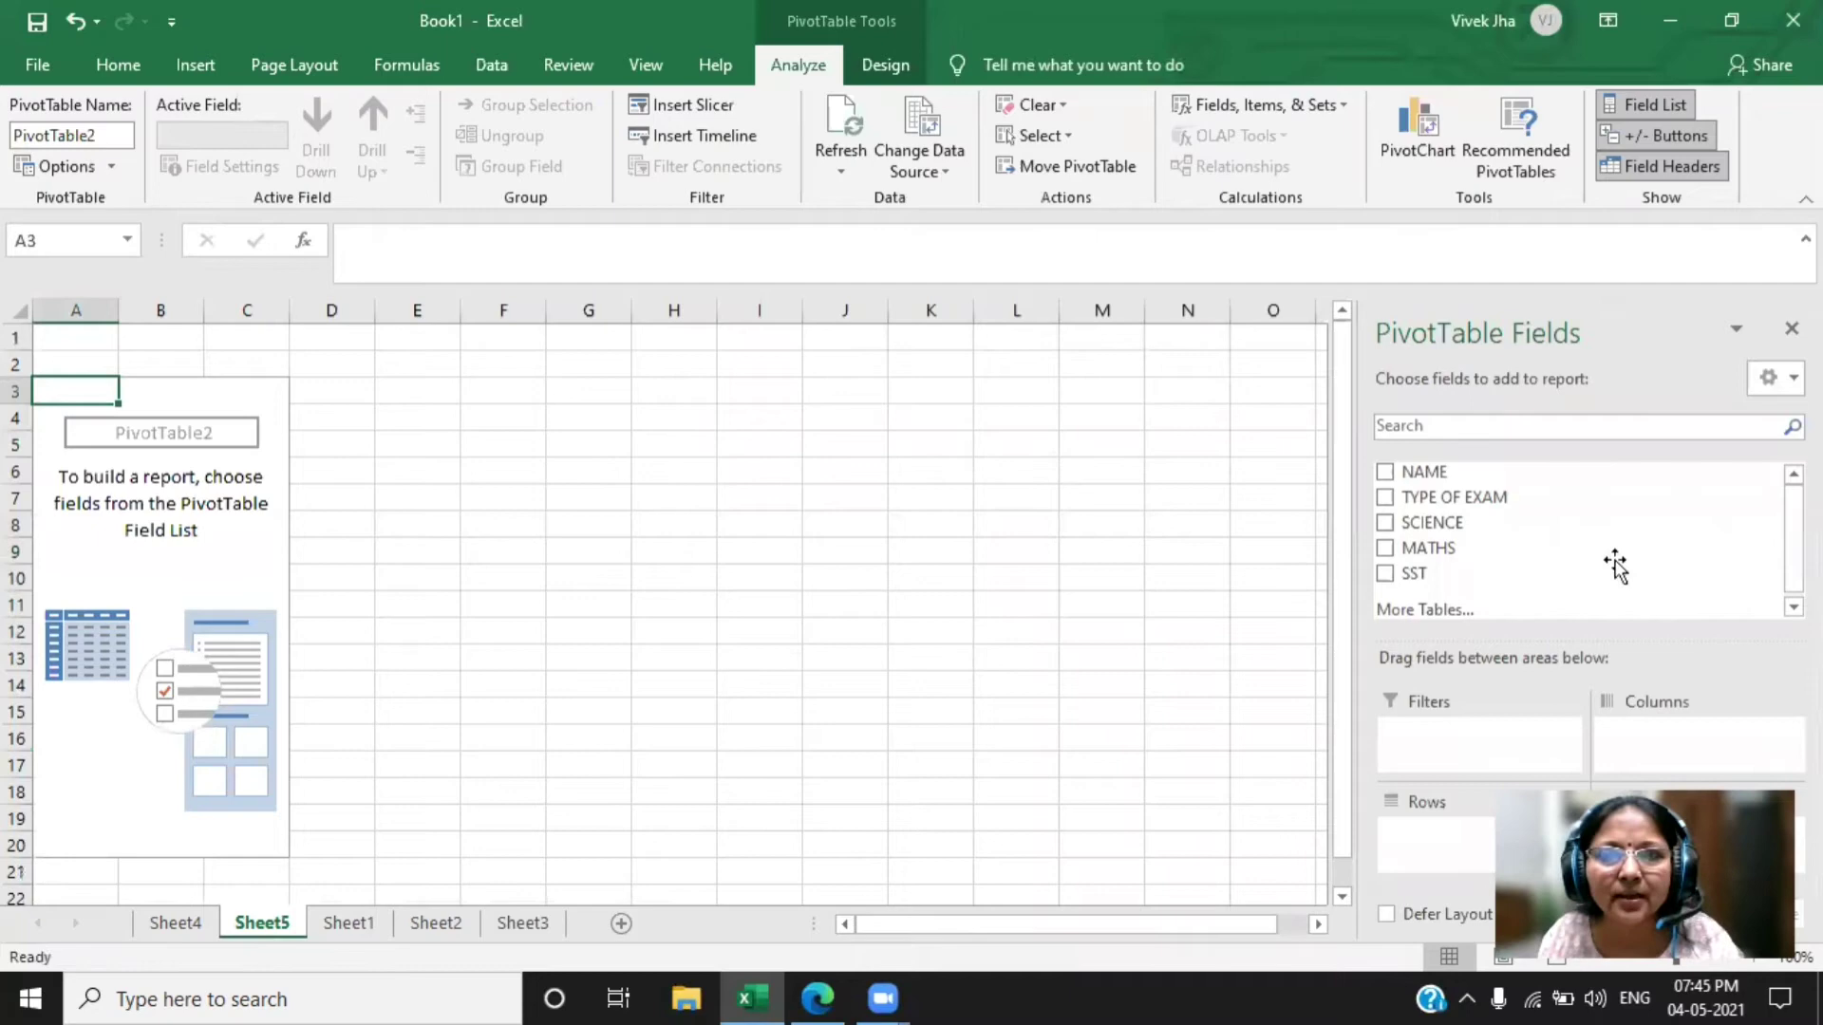
- Put NAME in the pivot rows with TYPE OF EXAM nested beneath each student
left_click_drag(1594, 561, 233, 771)
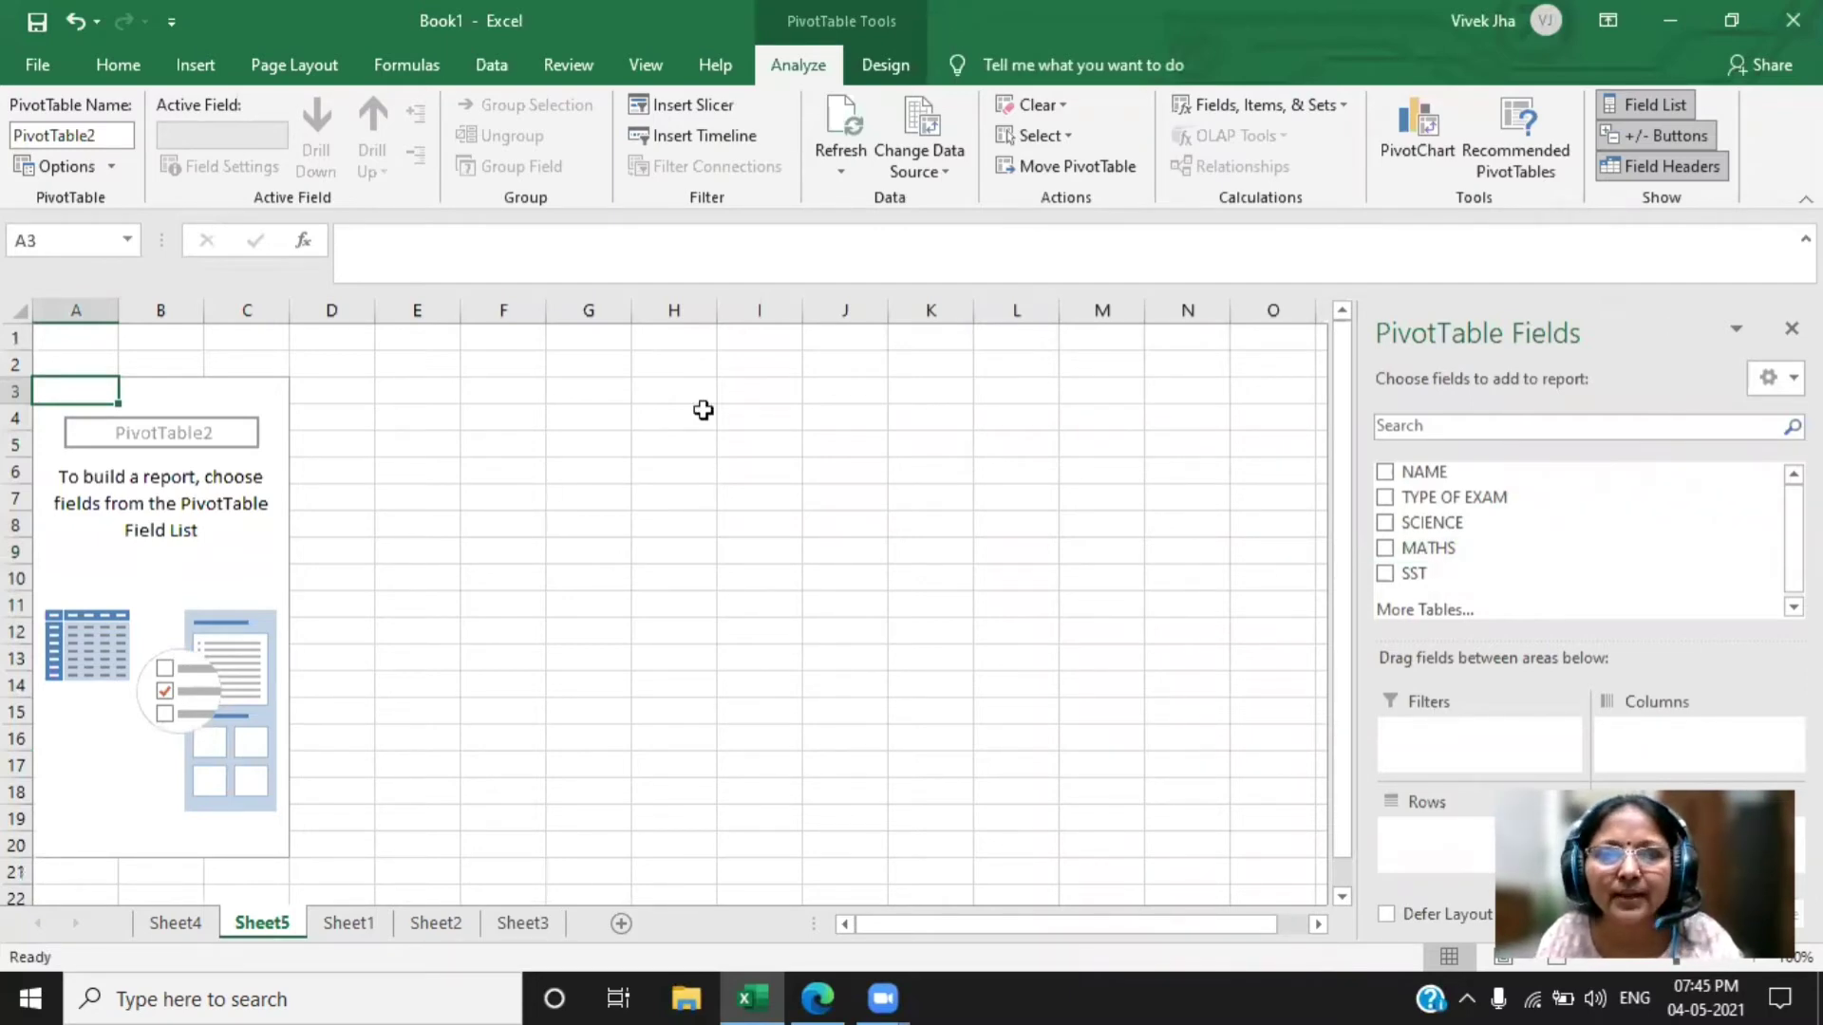
left_click_drag(1425, 472, 932, 797)
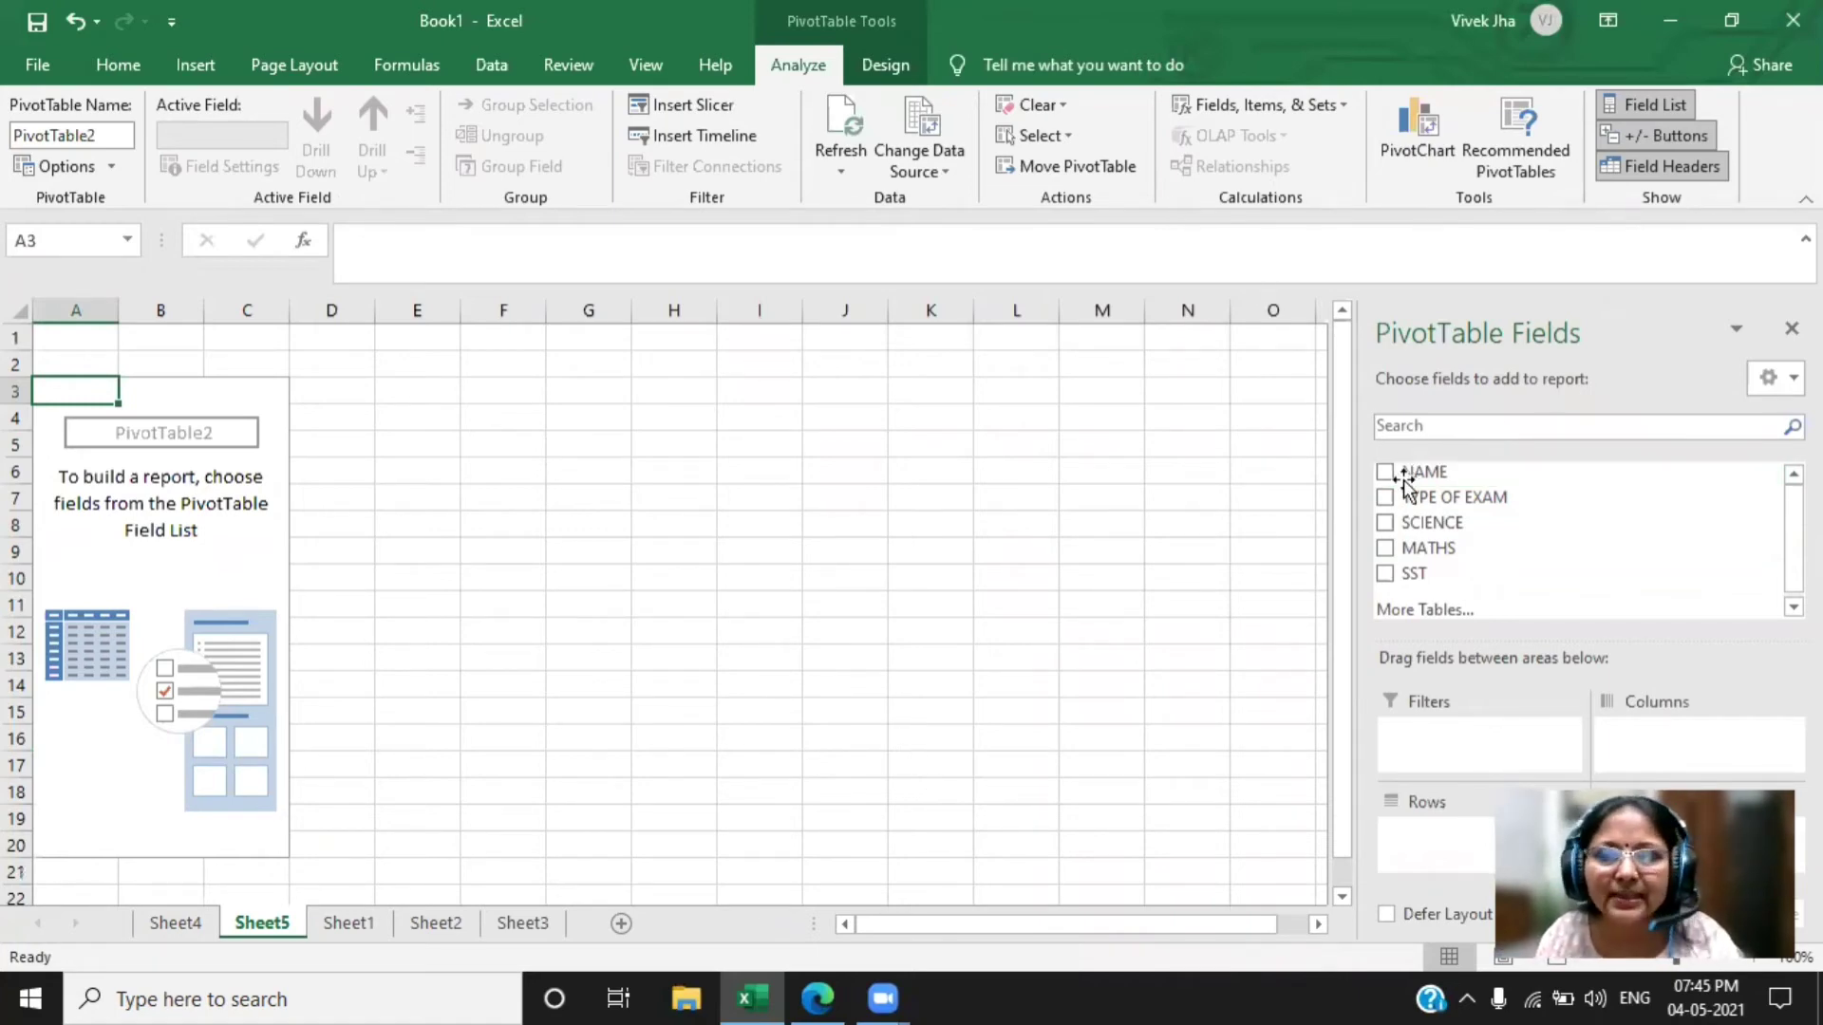
left_click_drag(1567, 548, 1686, 755)
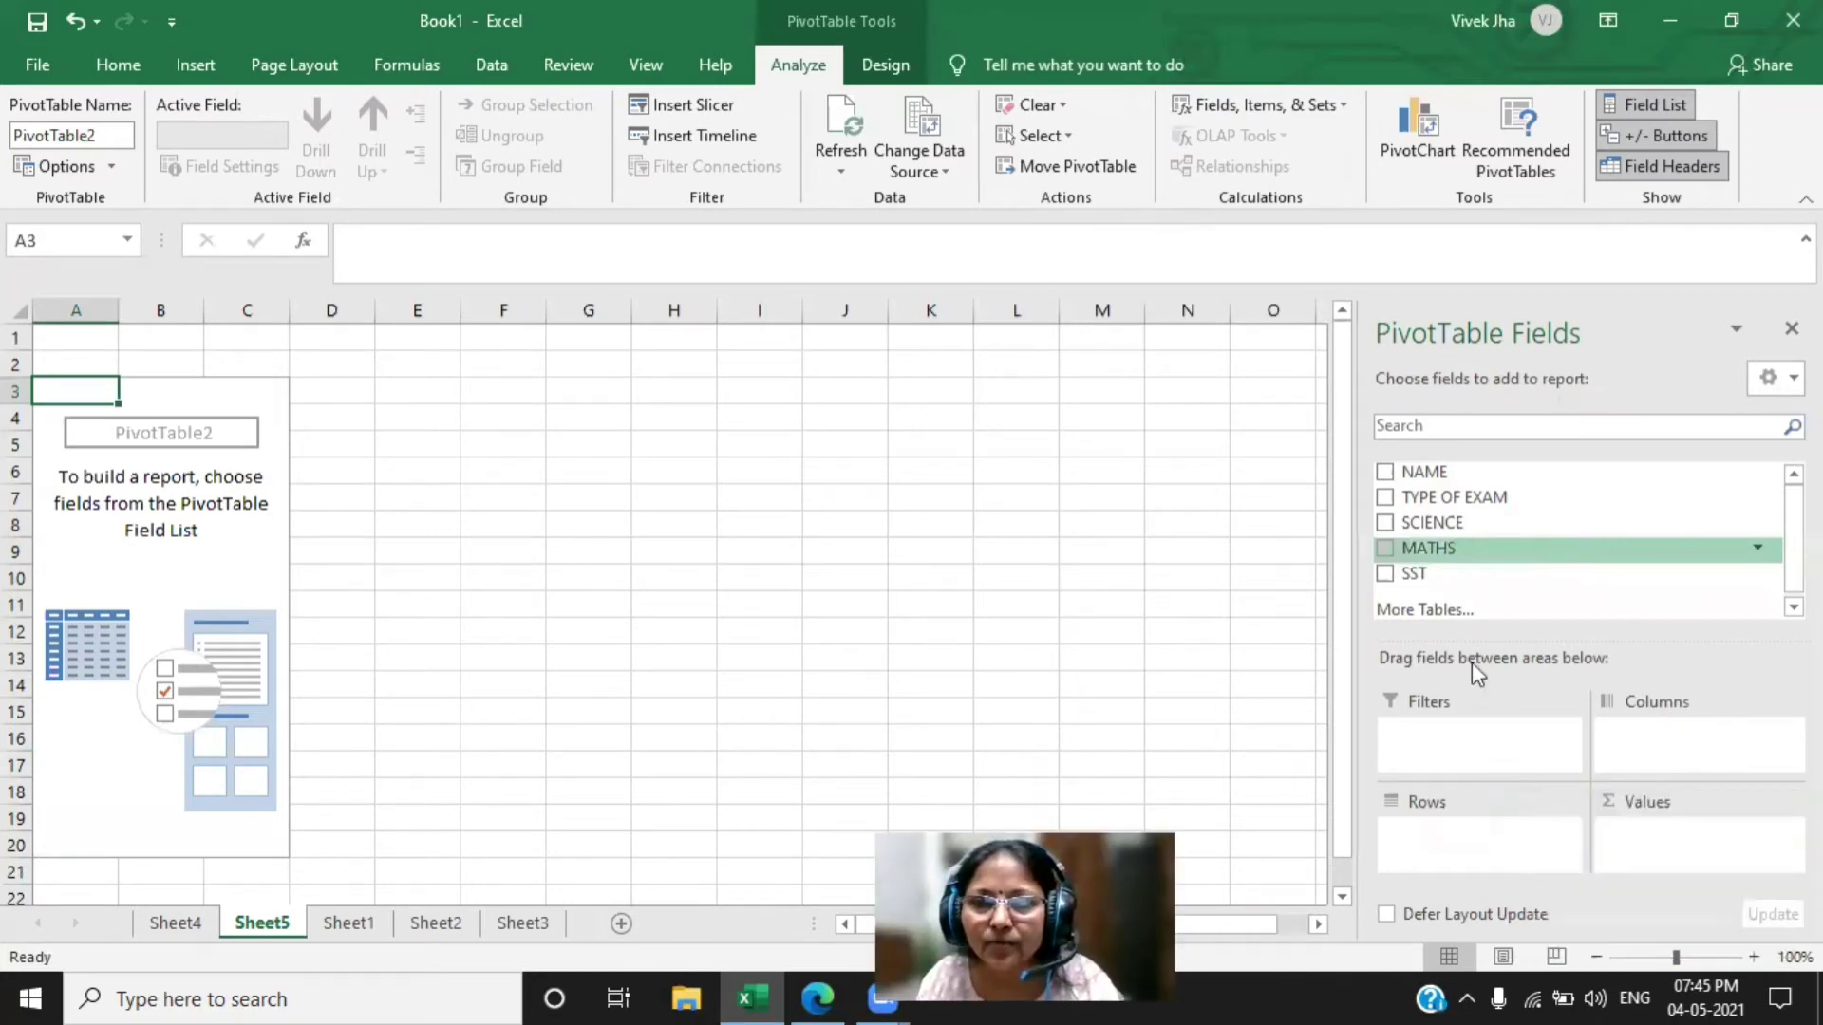
left_click_drag(1426, 472, 348, 567)
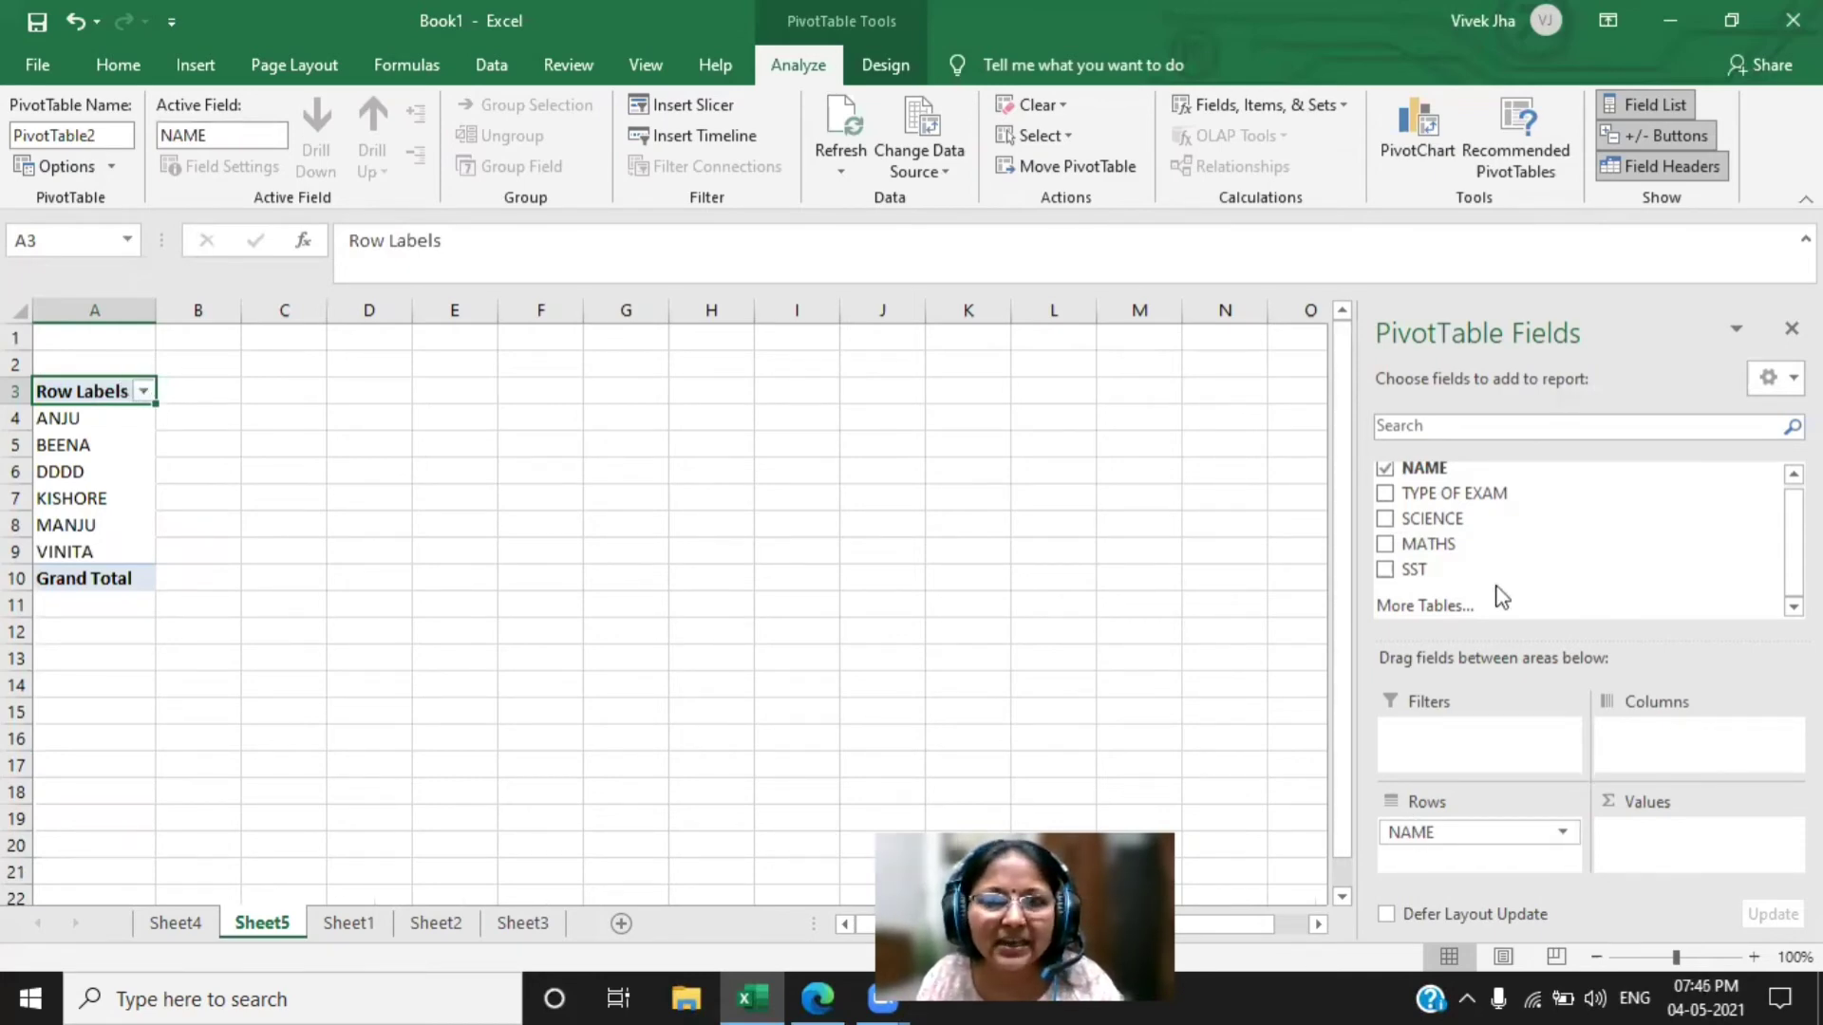
left_click_drag(1455, 493, 1457, 860)
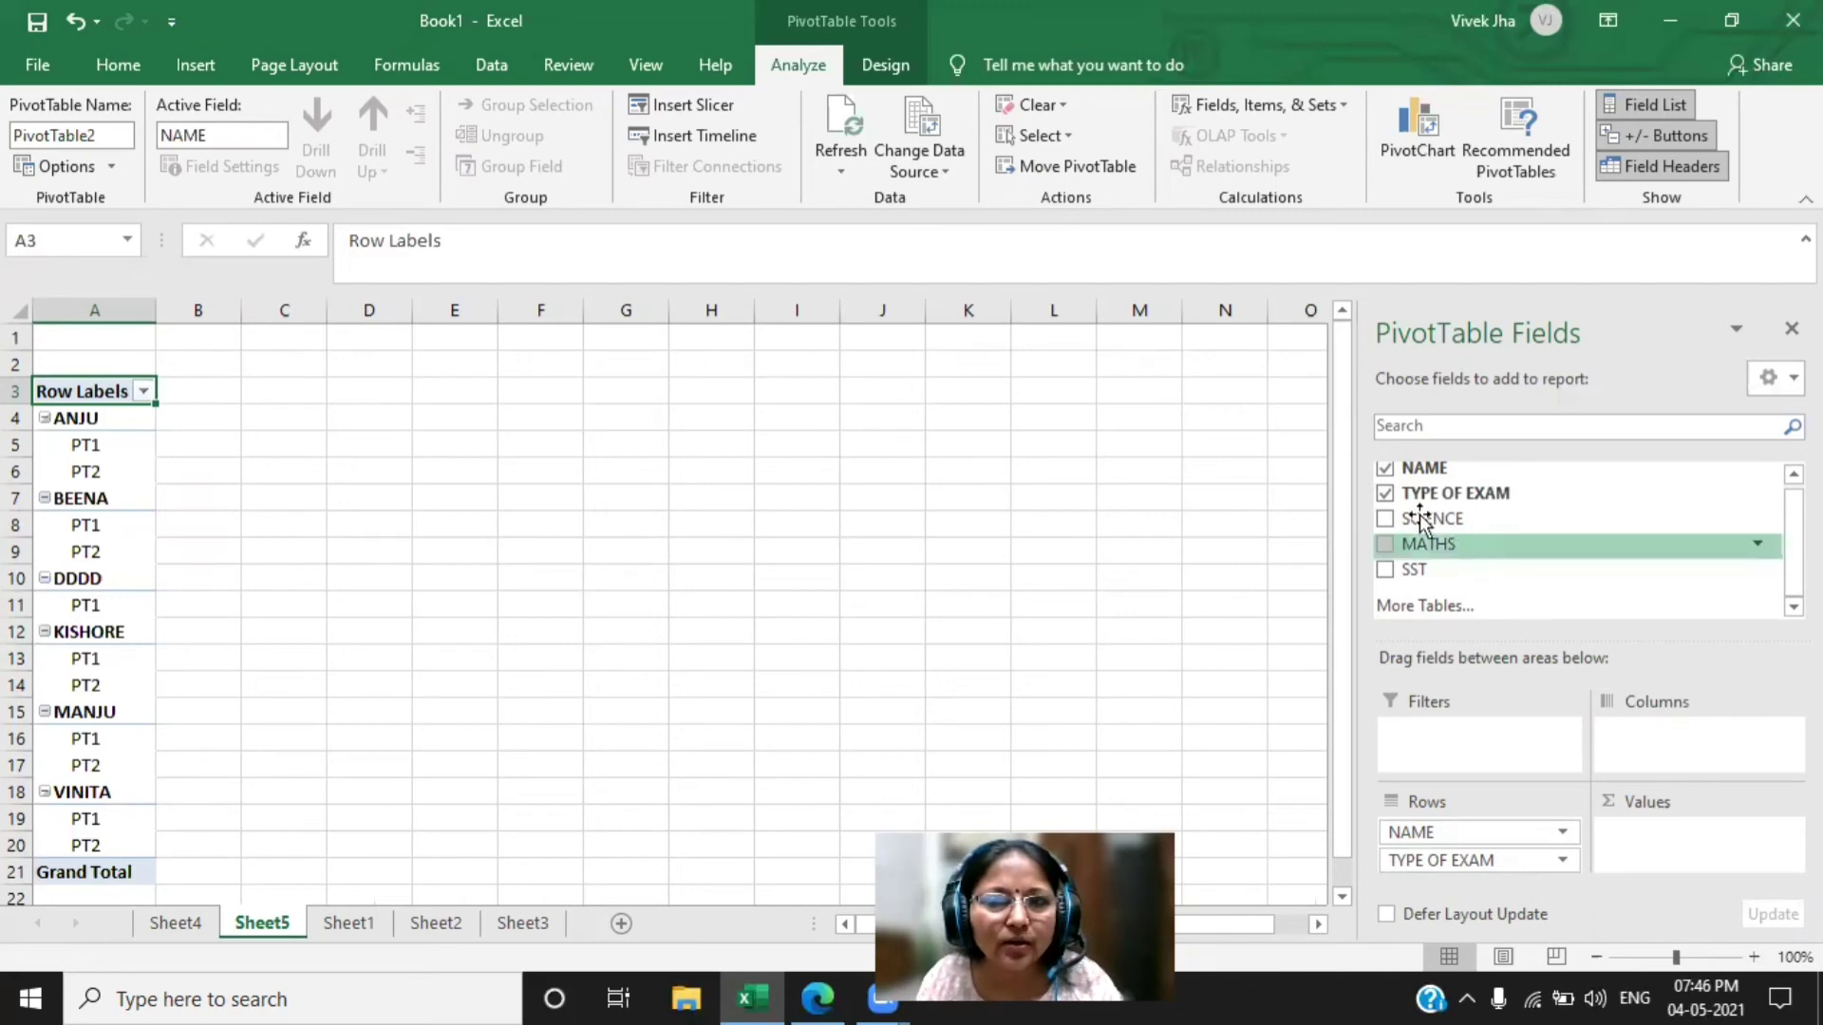
- Add summed SCIENCE, MATHS and SST values, giving Grand Totals 339, 314 and 346
left_click_drag(1421, 521, 1651, 836)
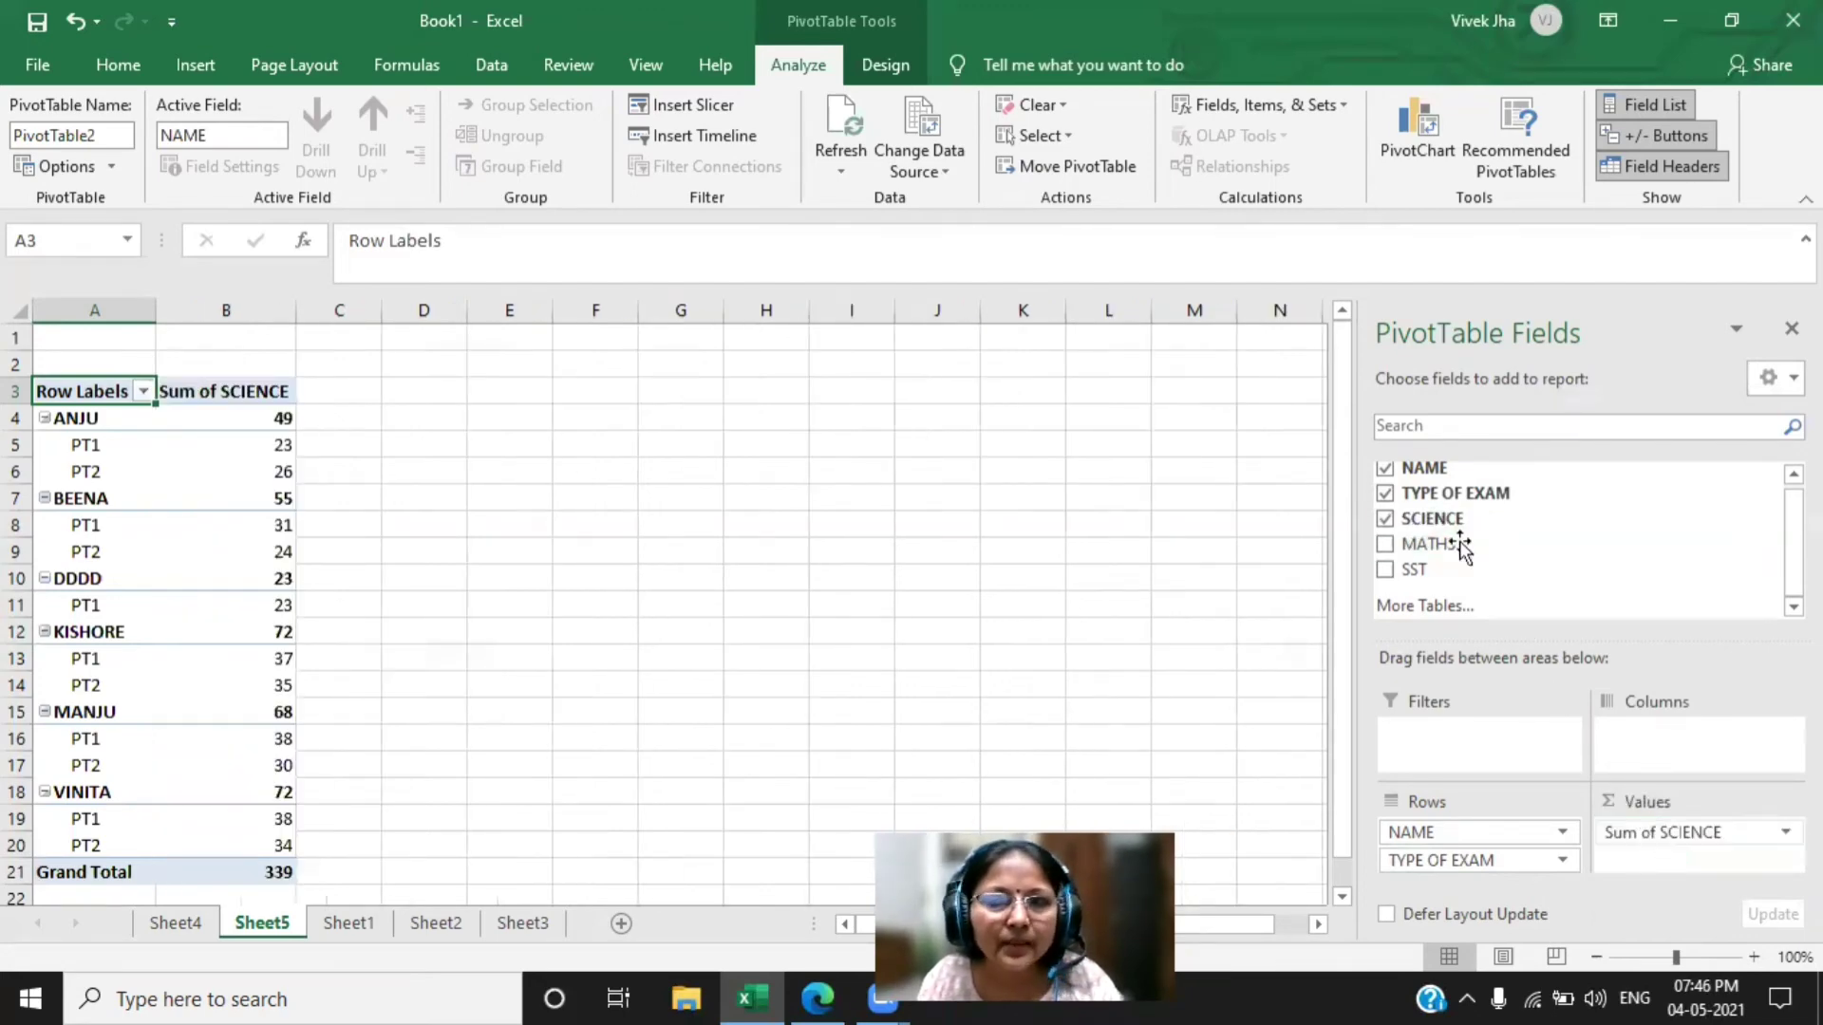
left_click_drag(1457, 546, 1652, 854)
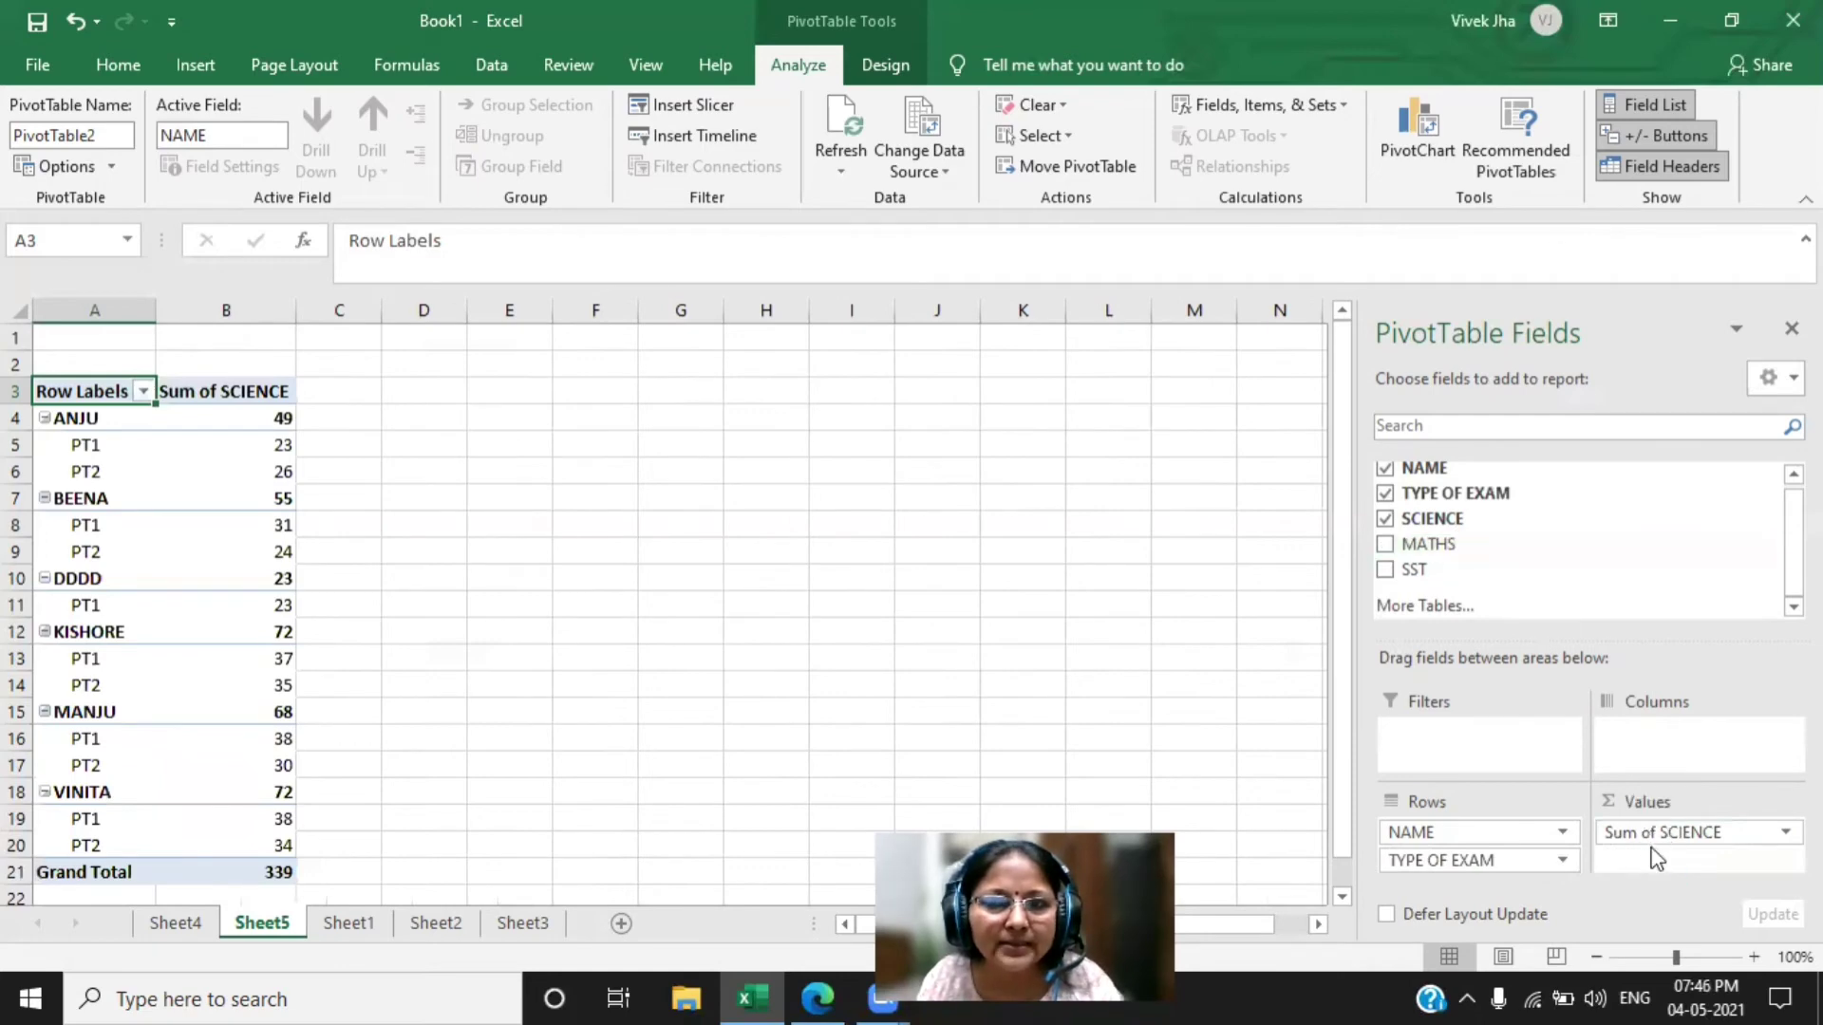
left_click_drag(1433, 572, 1700, 864)
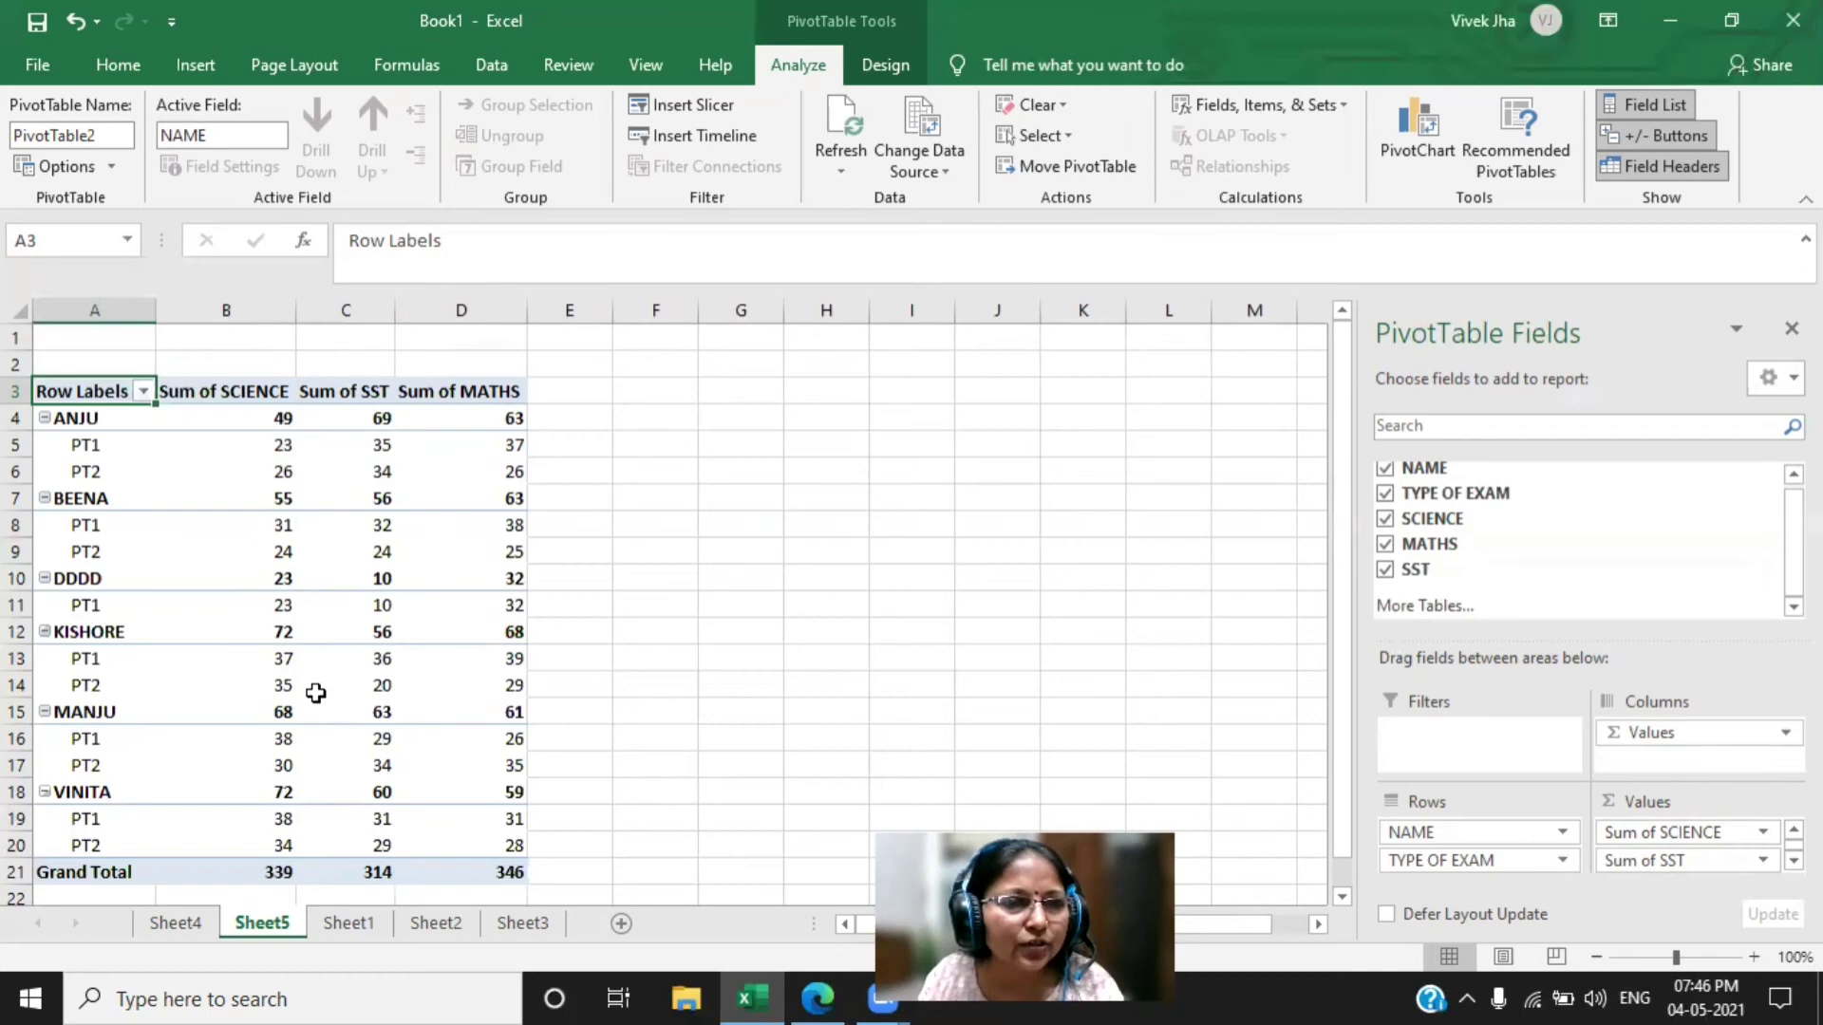
scroll(315, 711, "down", 1)
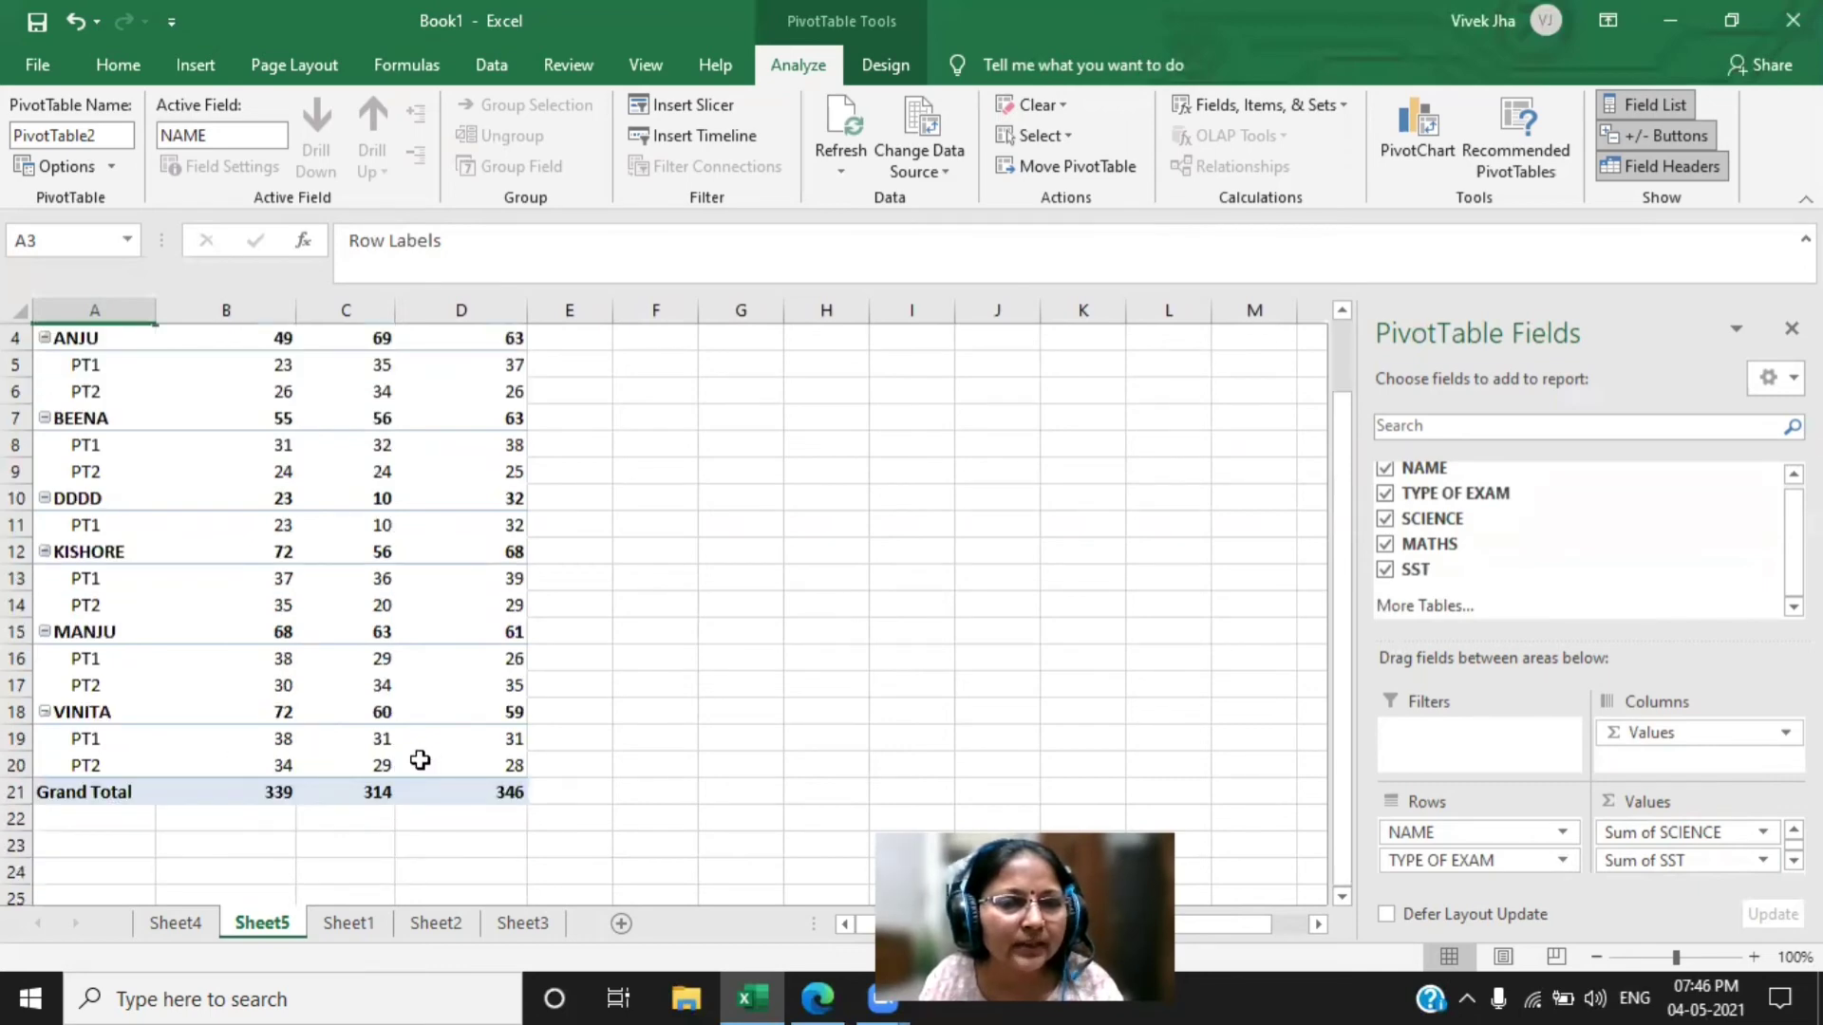
mouse_move(494, 650)
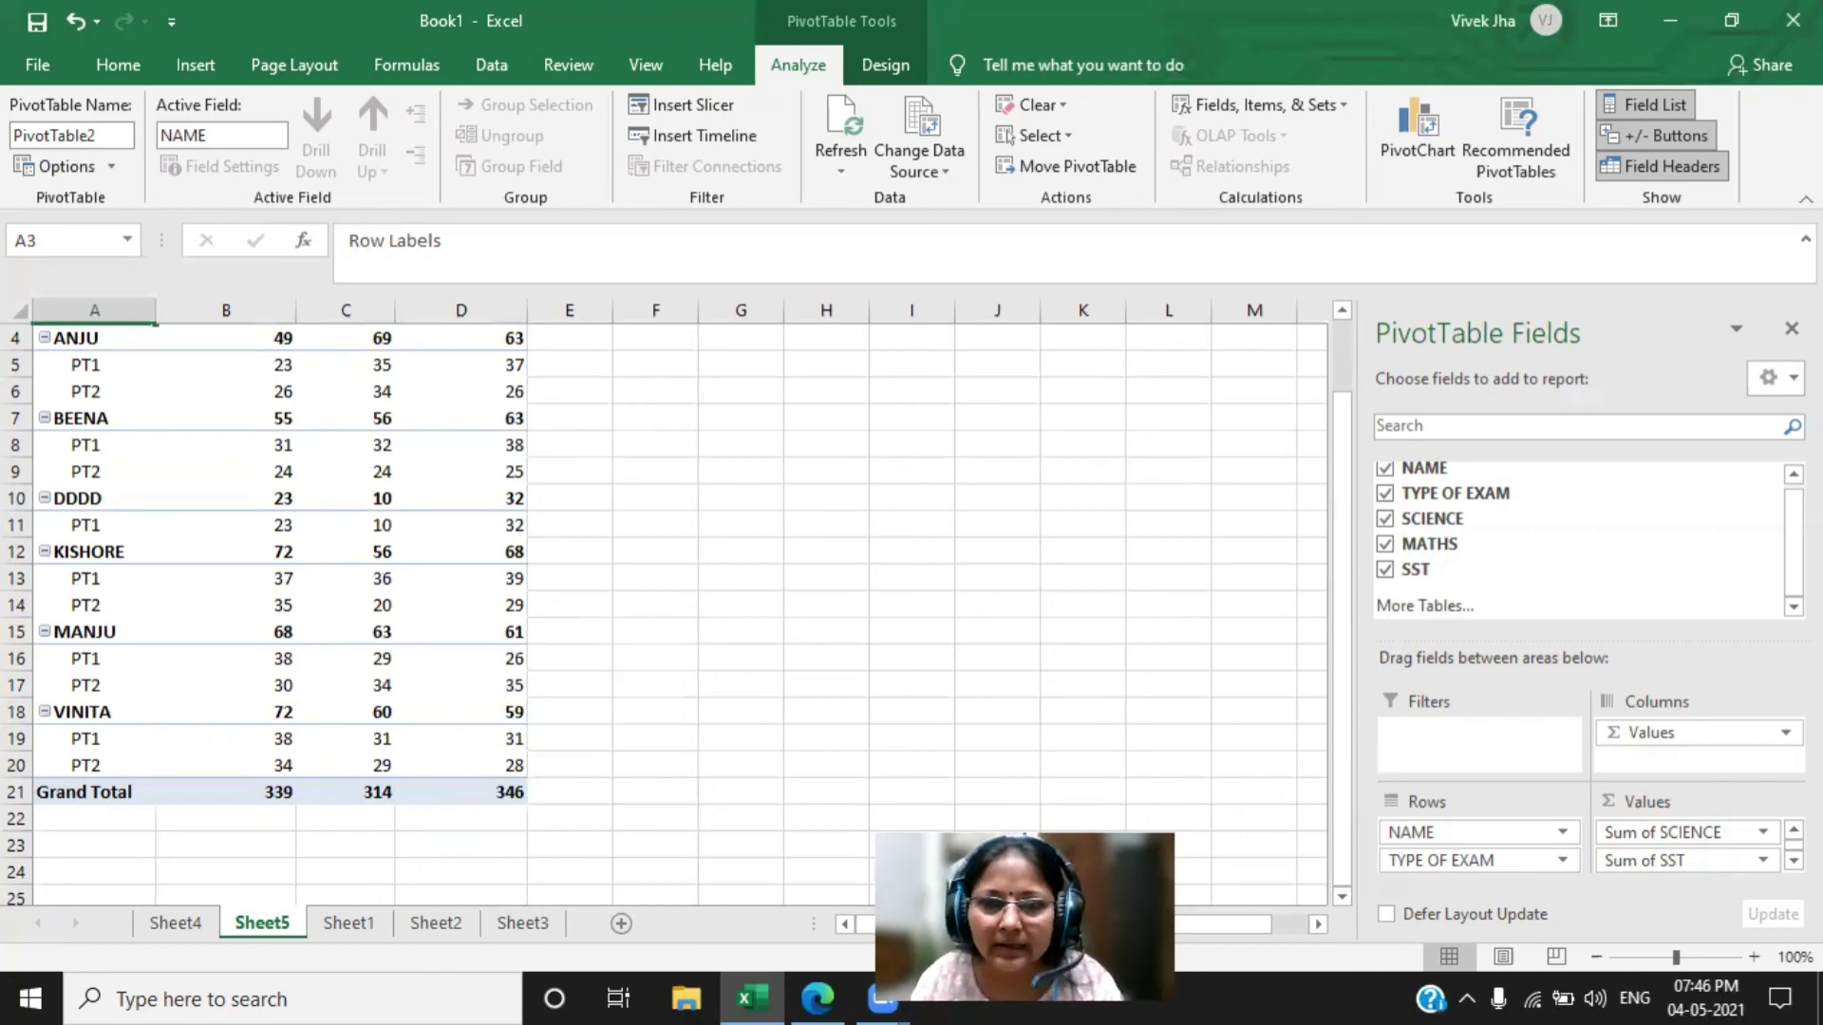
- Uncheck SST, MATHS, SCIENCE, TYPE OF EXAM and NAME to empty the pivot table
left_click(1386, 571)
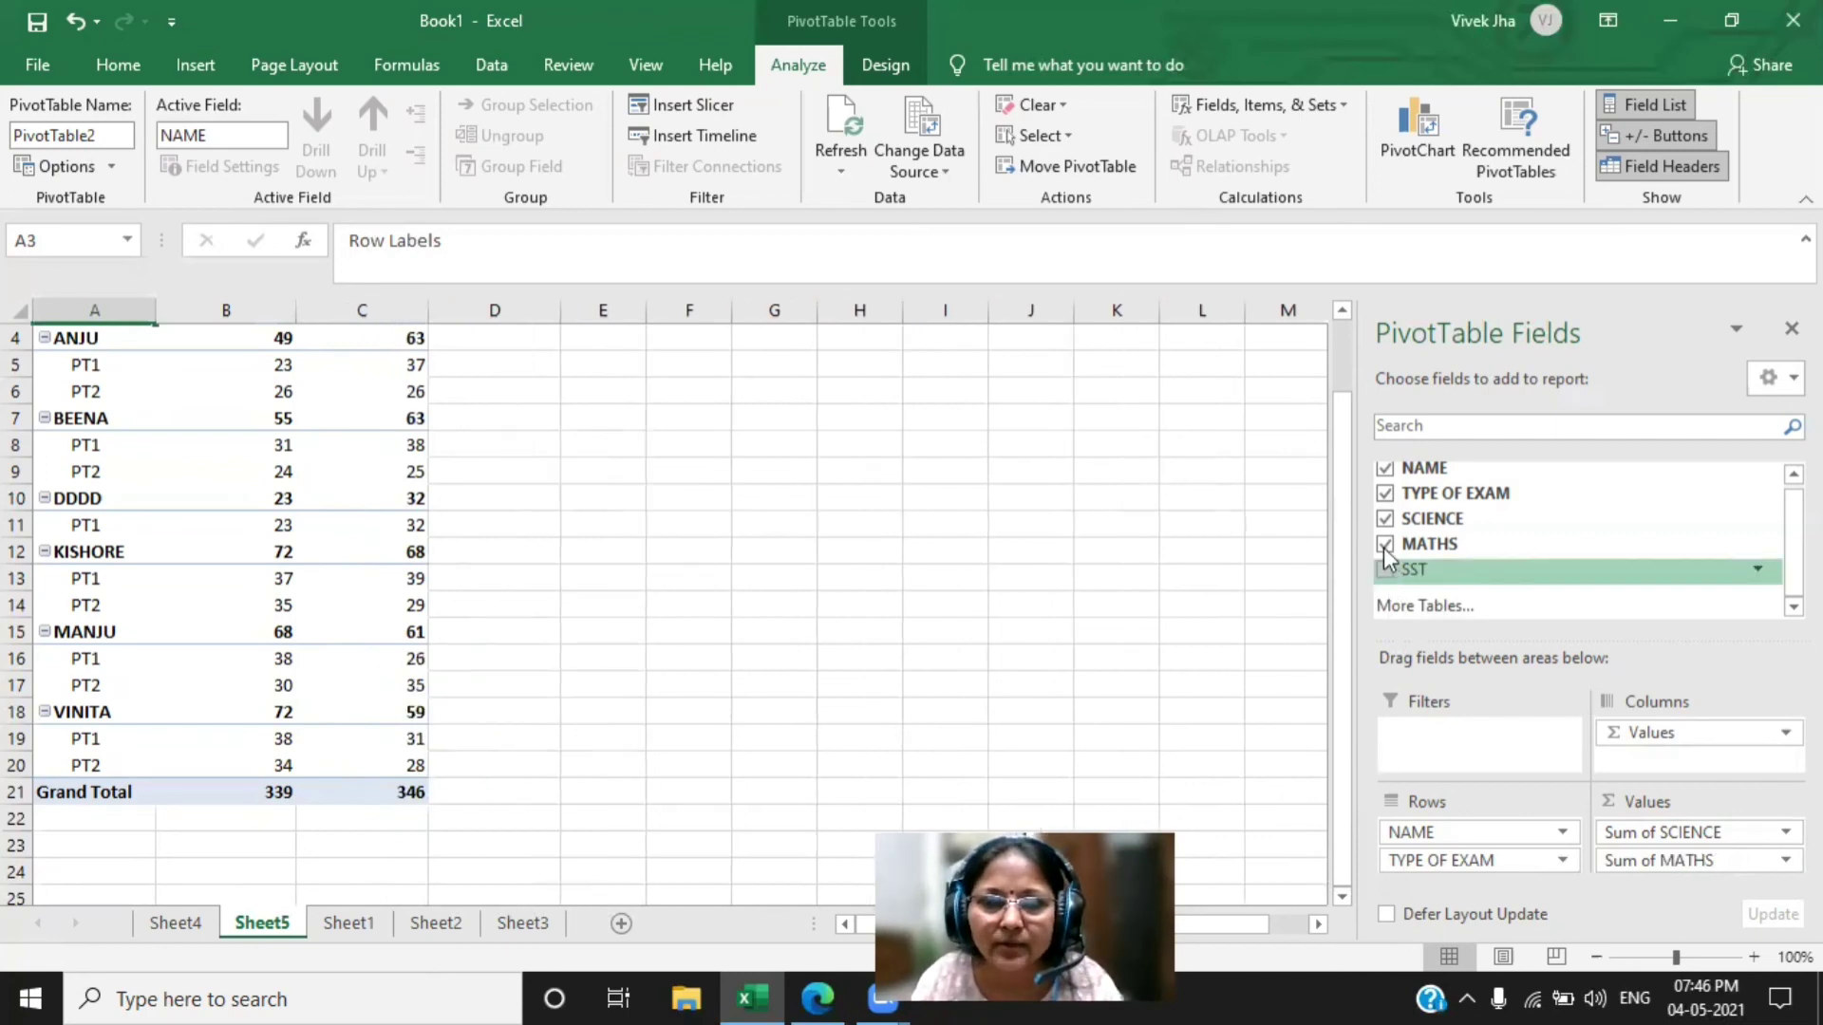
left_click(1386, 519)
left_click(1385, 544)
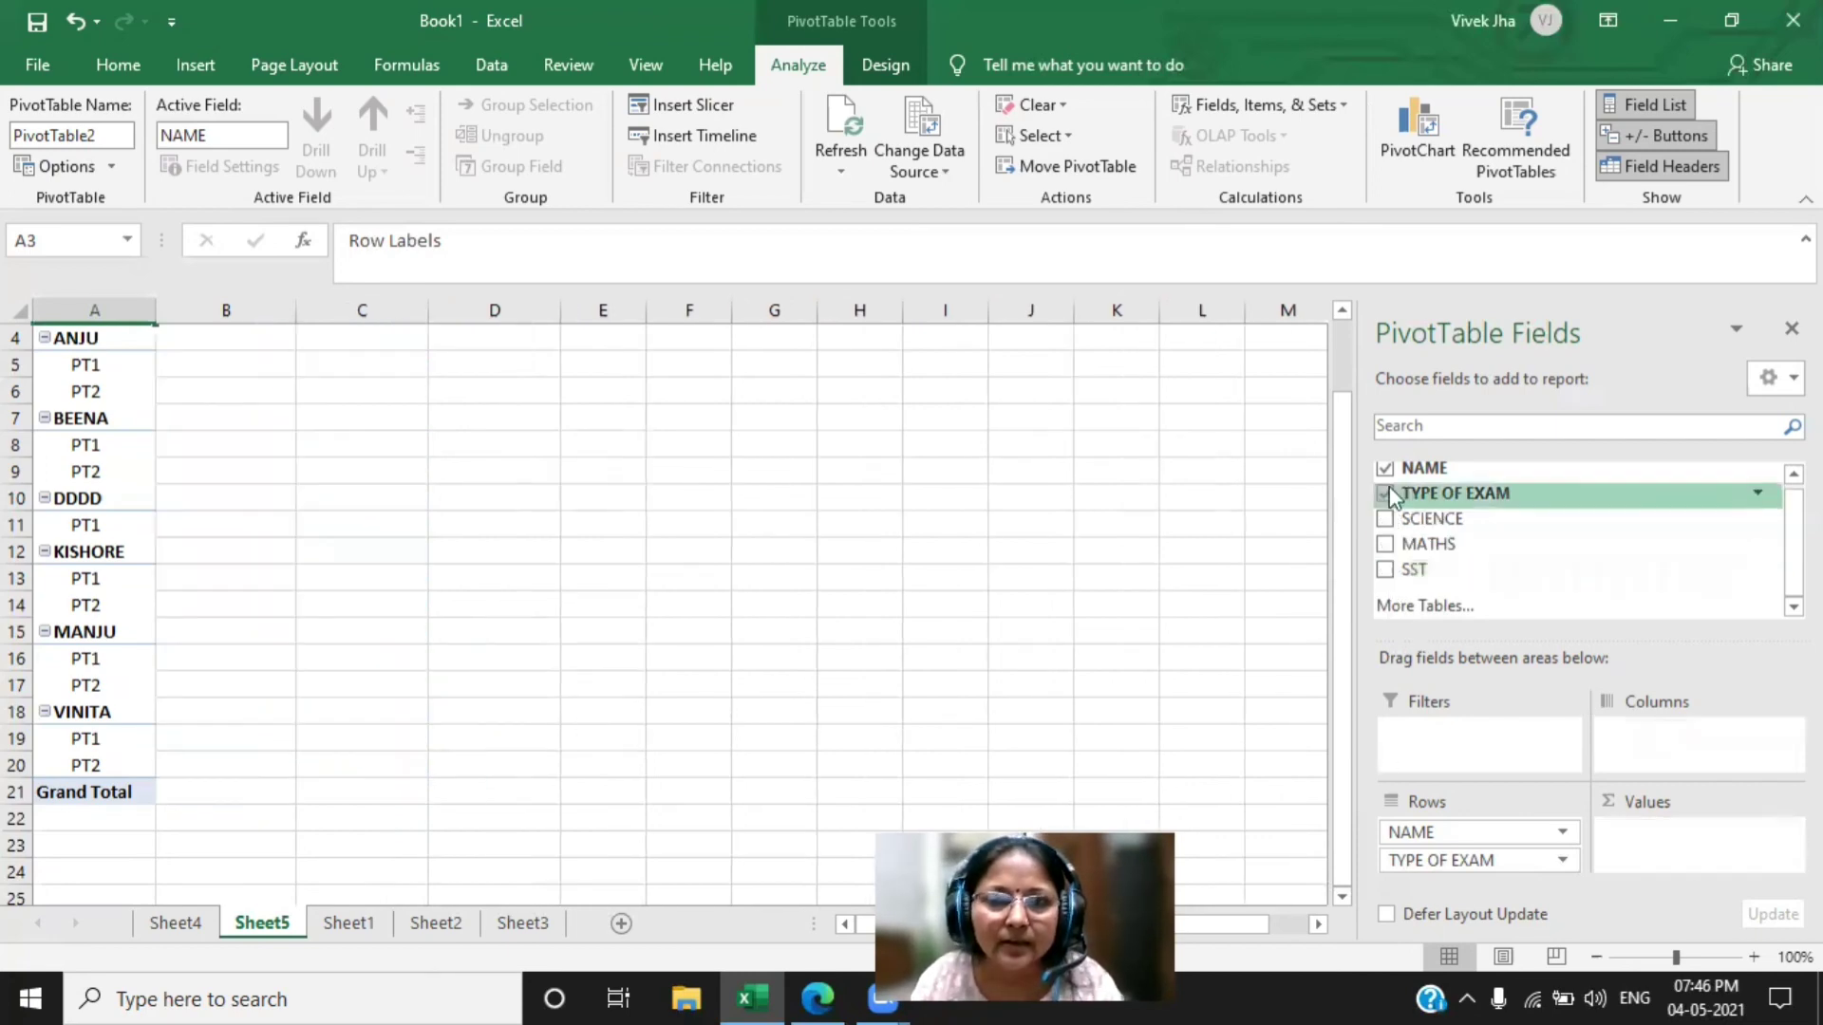
left_click(1385, 493)
left_click(1387, 469)
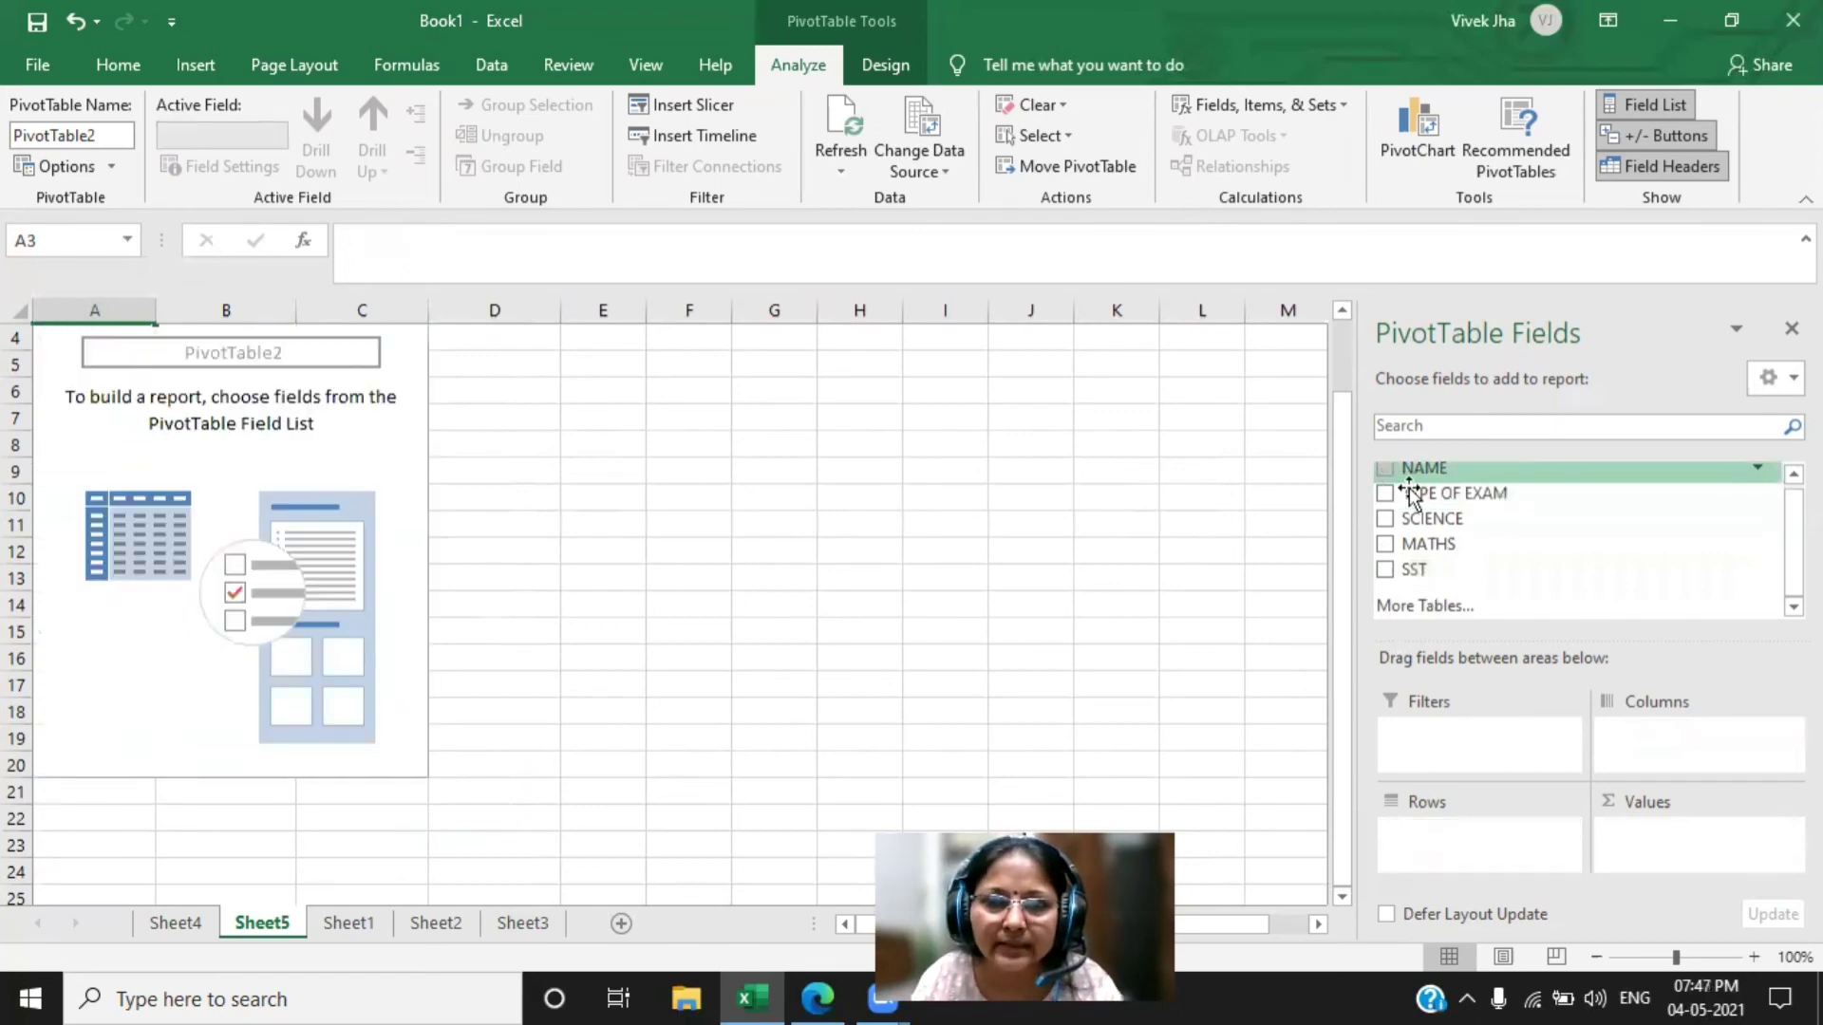
- Place NAME in Columns, TYPE OF EXAM in Rows and SCIENCE in Values
left_click_drag(1419, 470, 1664, 755)
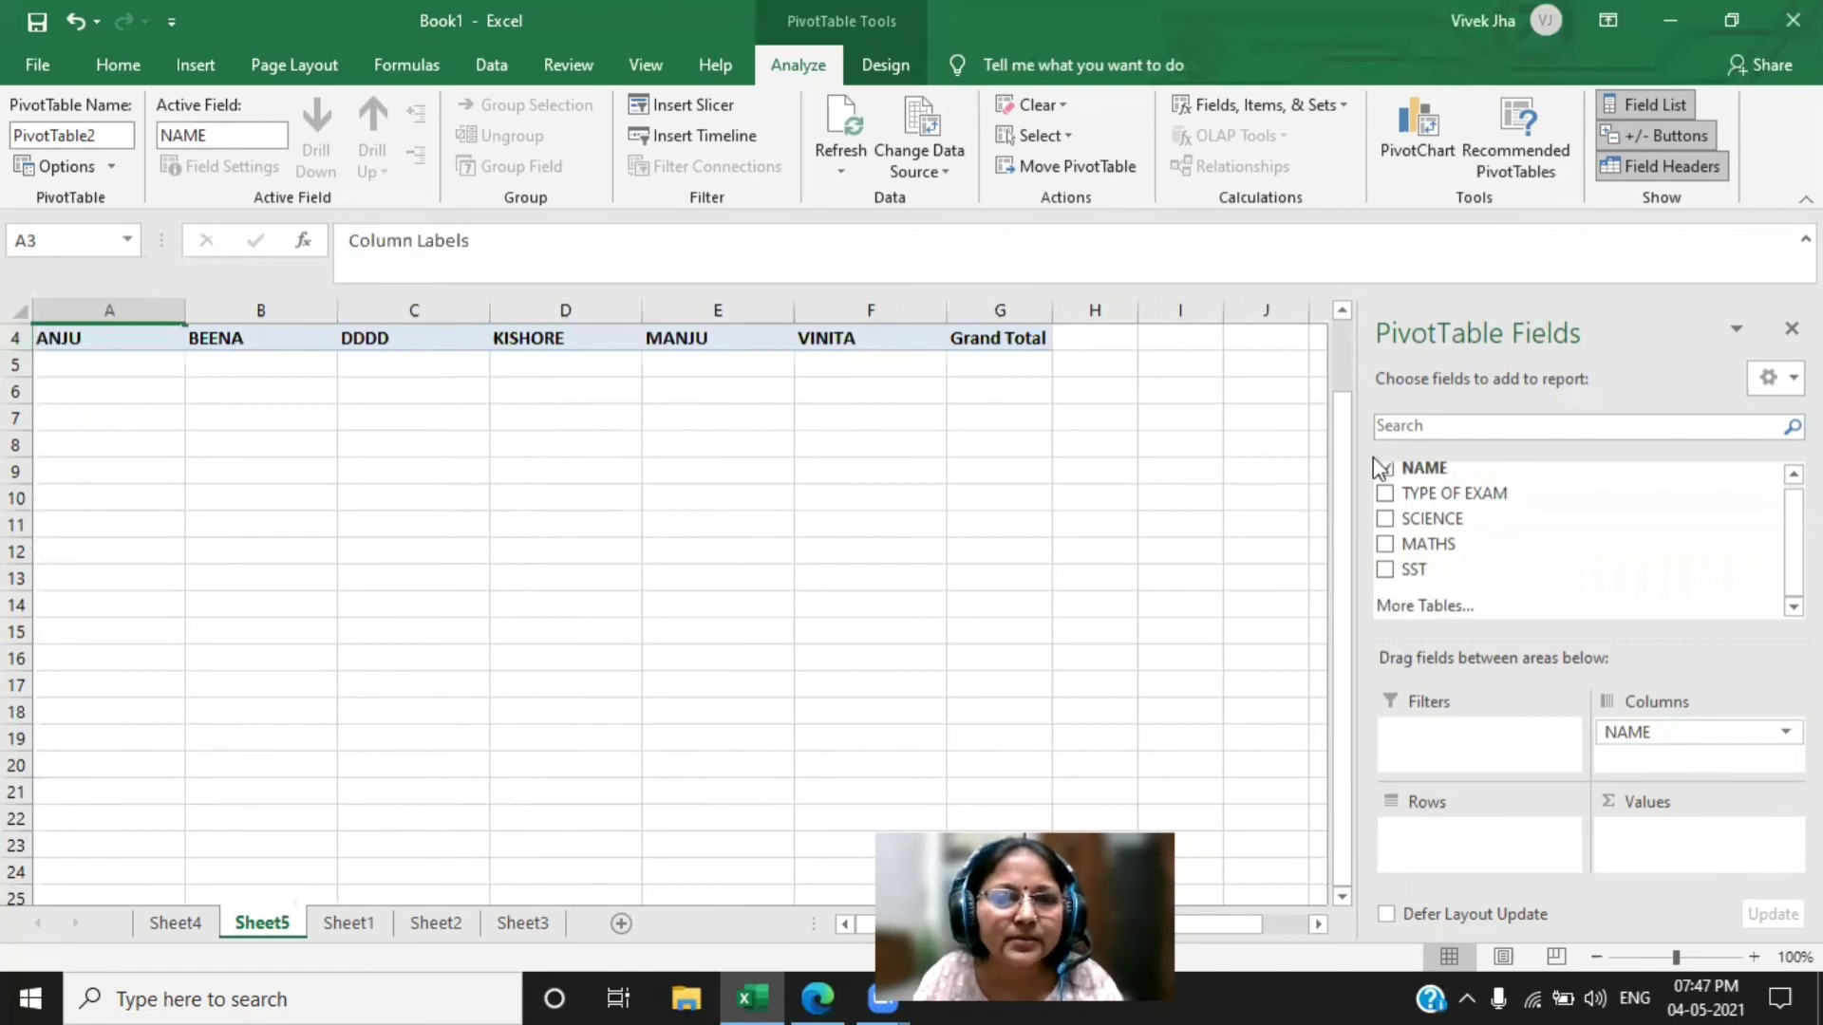
left_click_drag(1449, 521, 1474, 828)
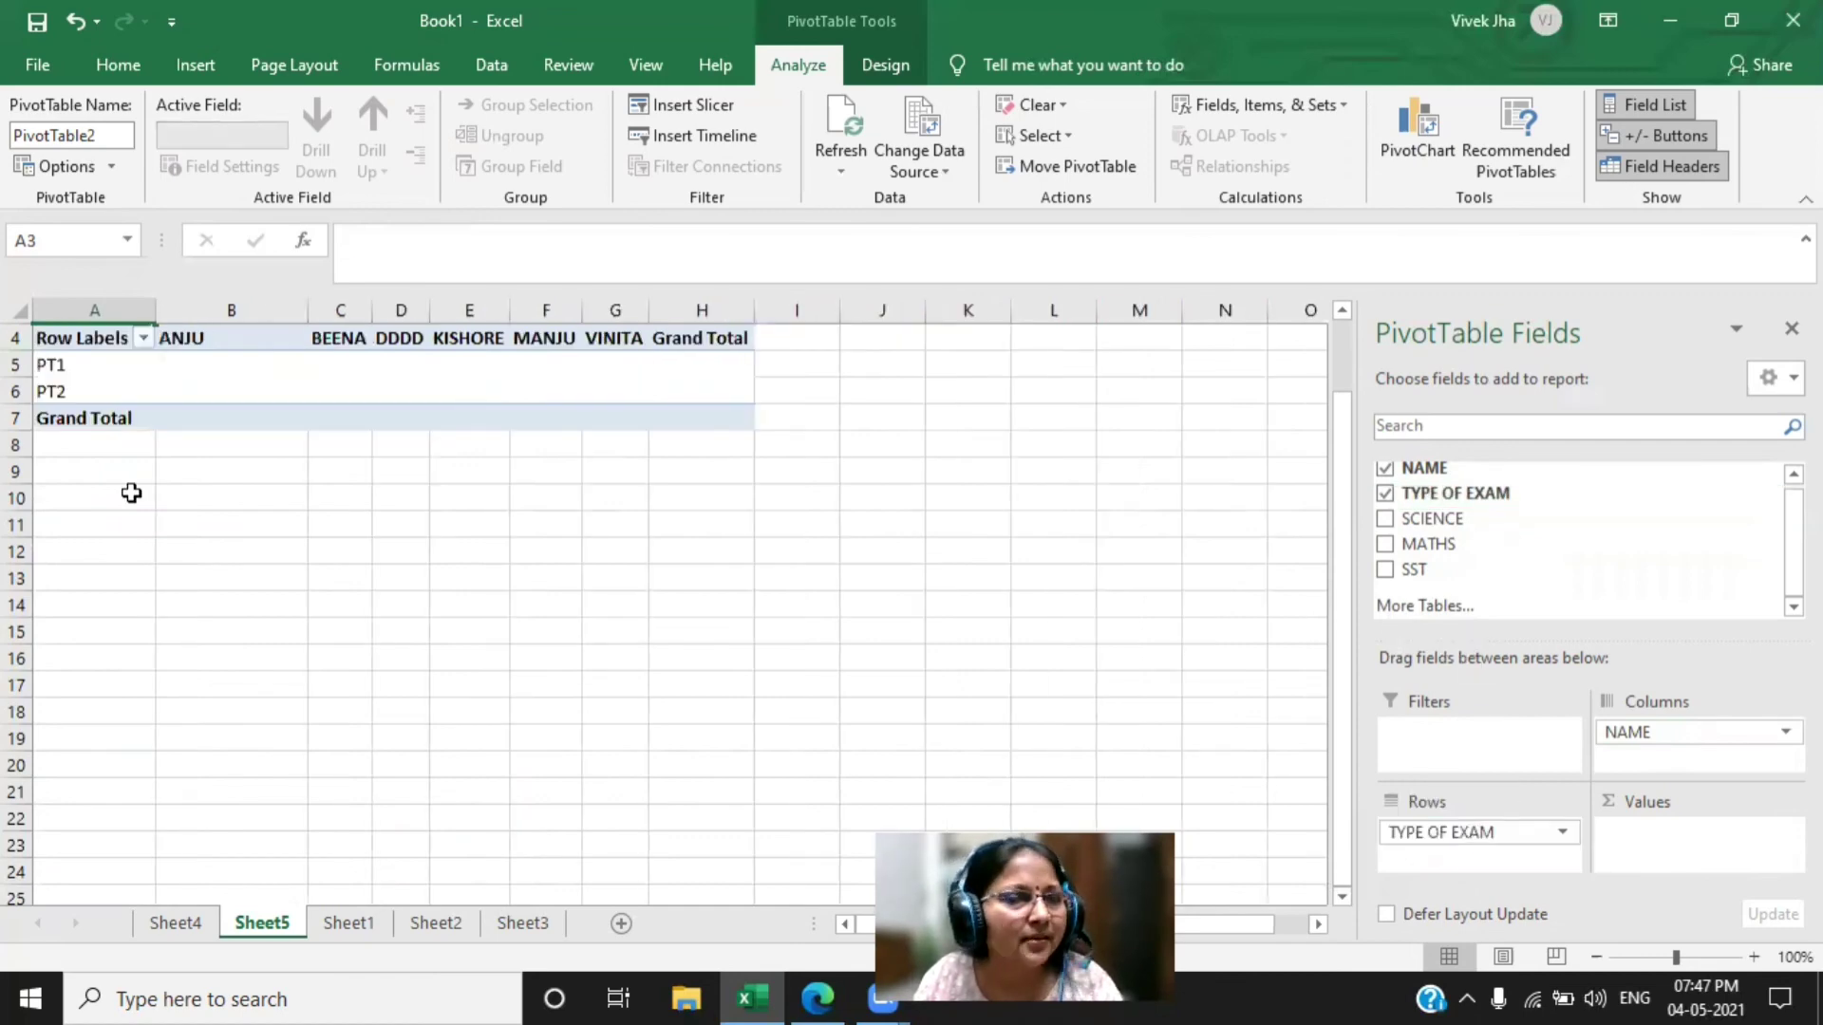
left_click_drag(1475, 520, 1688, 836)
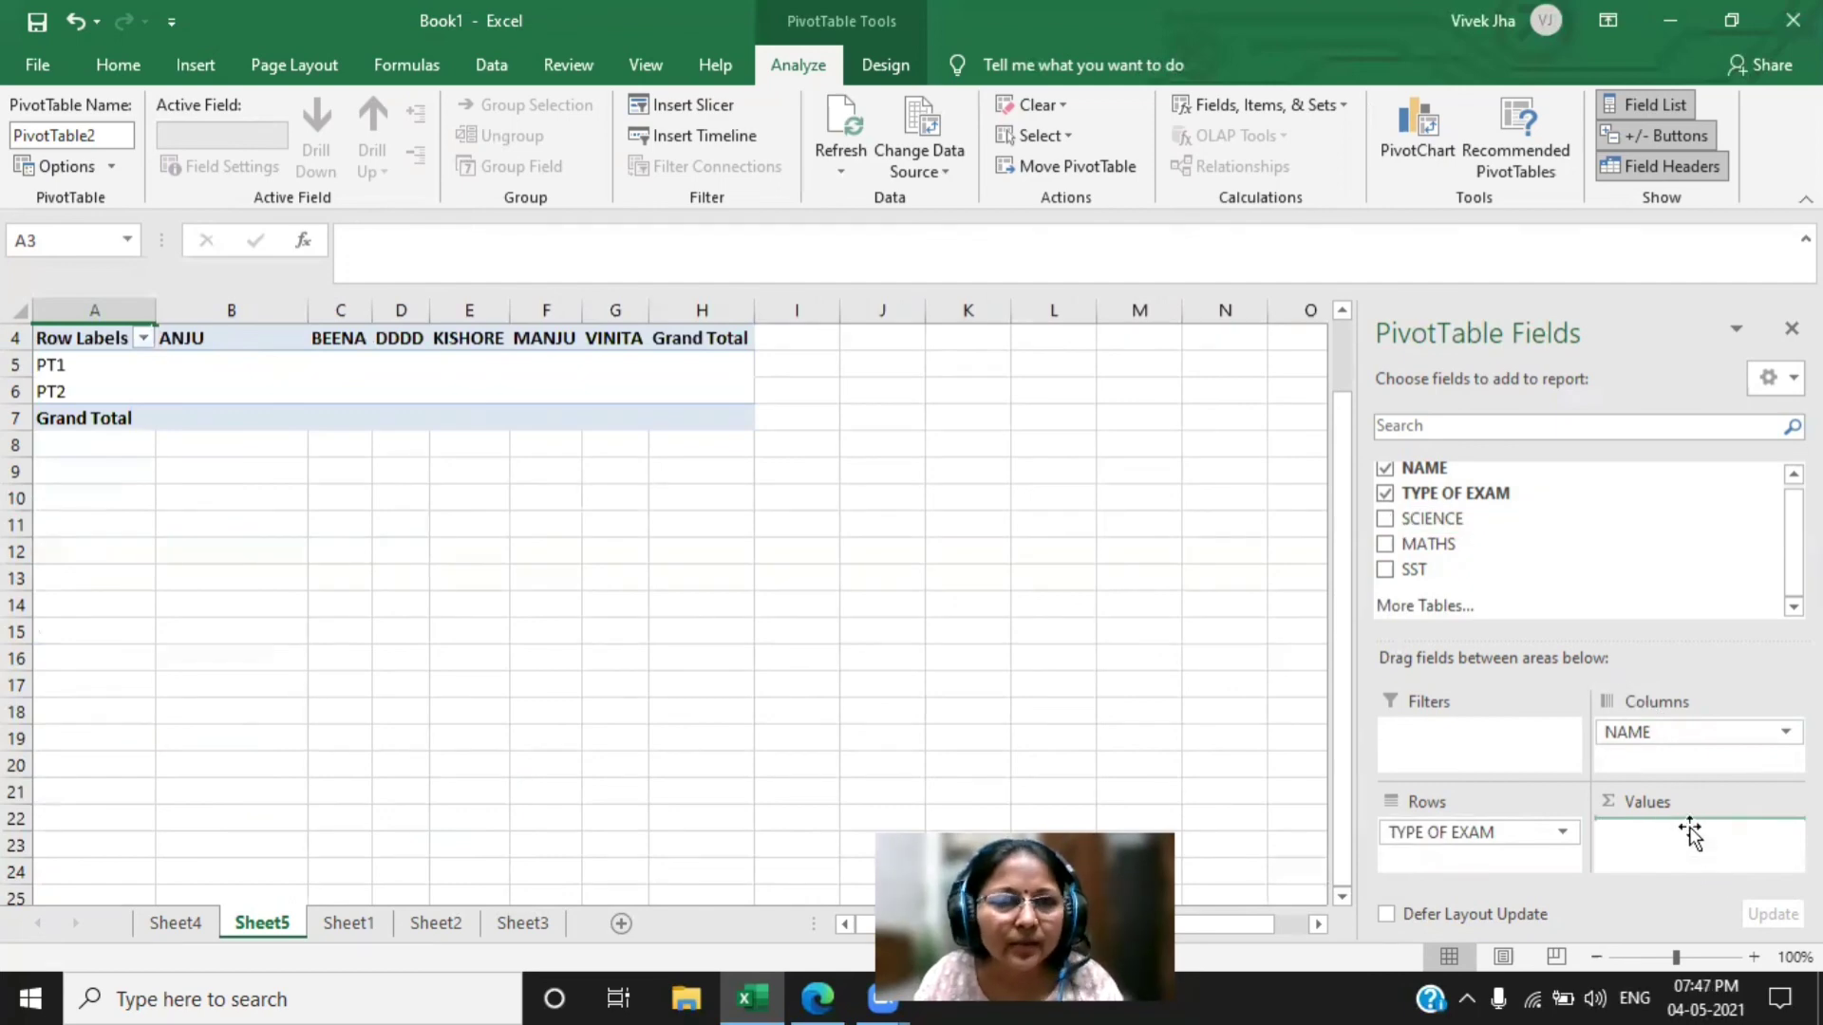